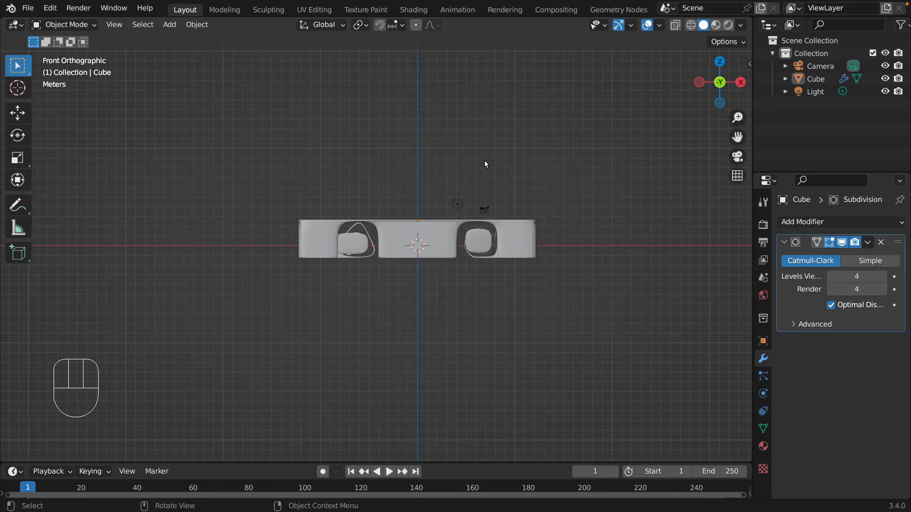
Add a cube mesh and scale it along X until it spans the full length of the table frame
{"action": "key", "text": "shift+a"}
{"action": "mouse_move", "coordinate": [484, 161]}
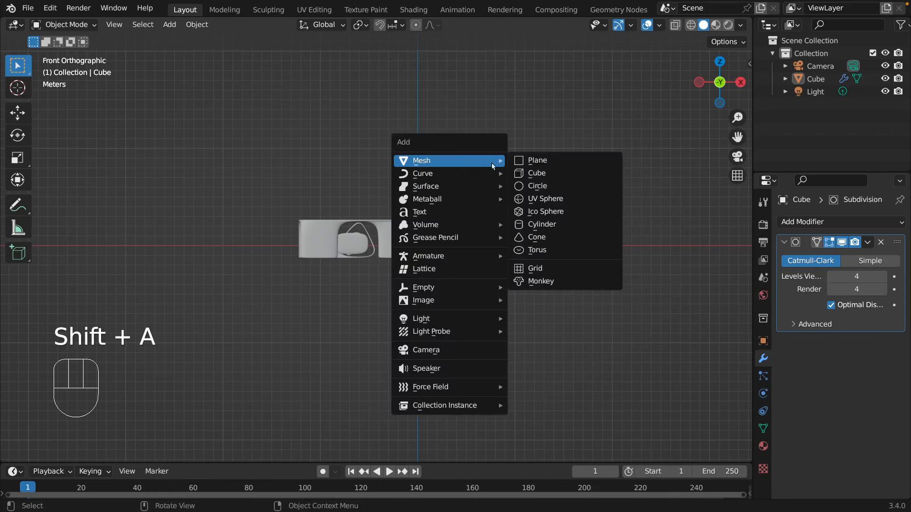
{"action": "left_click", "coordinate": [524, 174]}
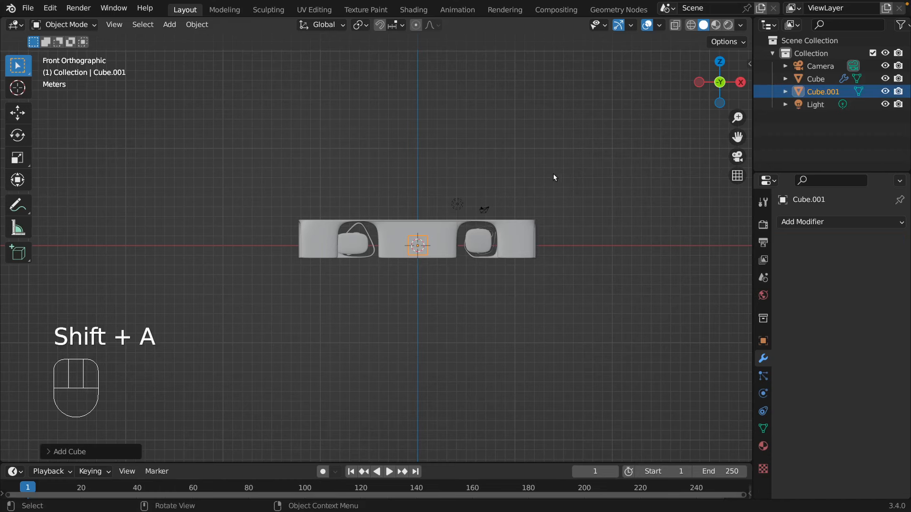
{"action": "key", "text": "s"}
{"action": "key", "text": "x"}
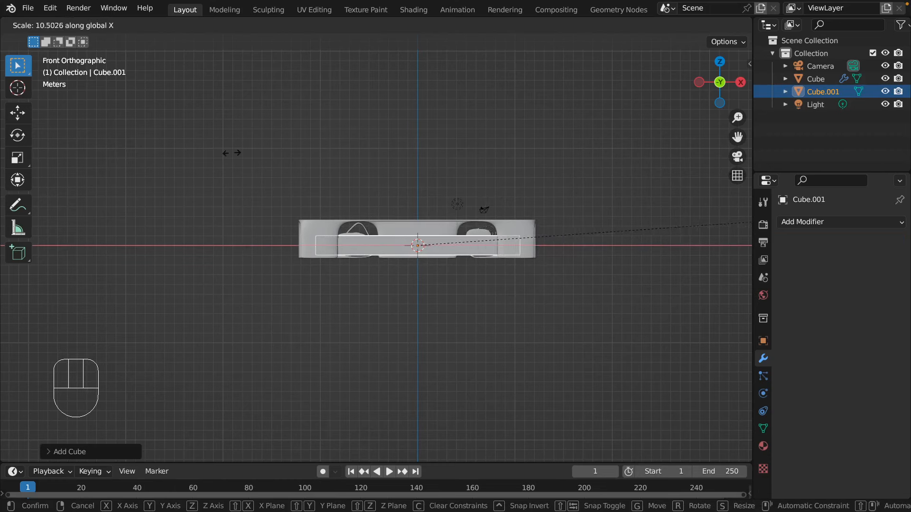
{"action": "left_click", "coordinate": [388, 139]}
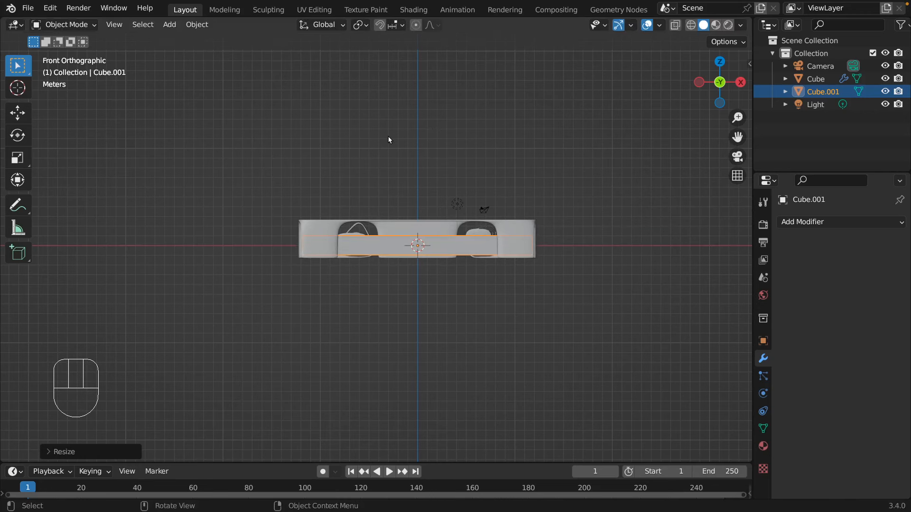
Flatten the new cube along Z to about 0.2 of its height, forming a thin slab
{"action": "key", "text": "s"}
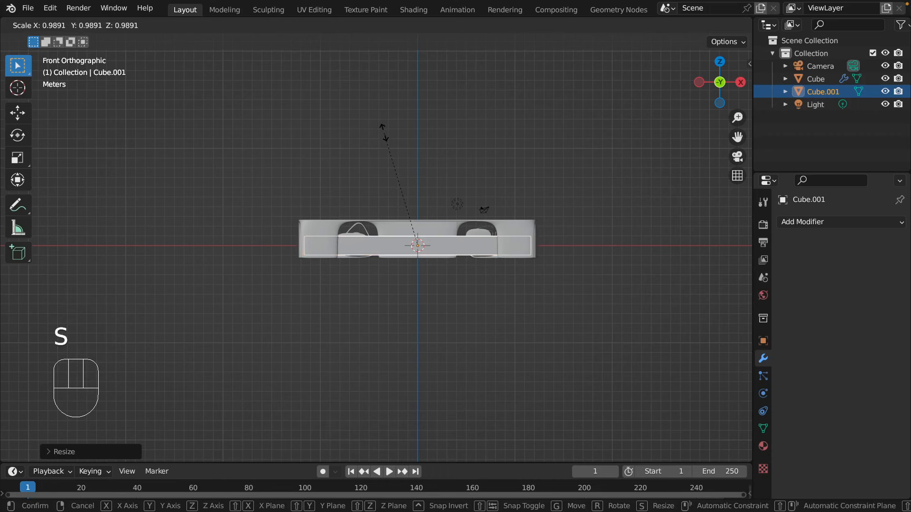
{"action": "key", "text": "z"}
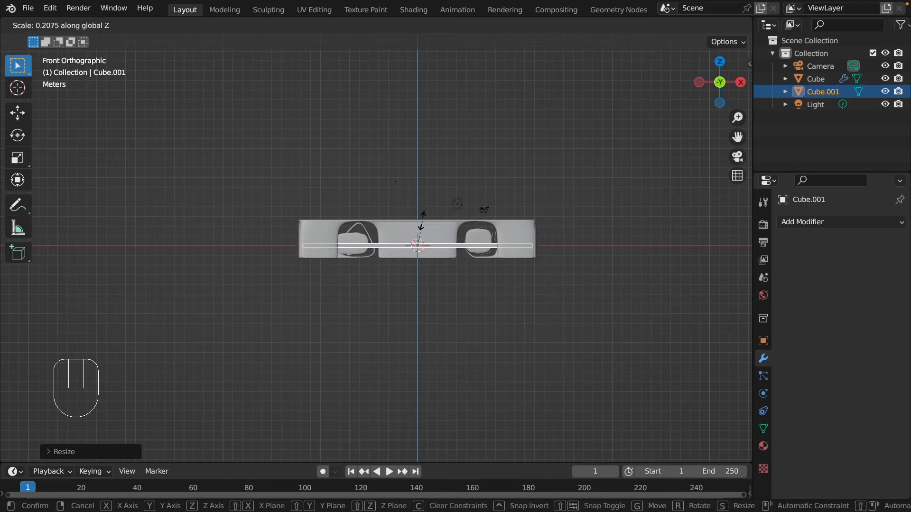
{"action": "left_click", "coordinate": [420, 227]}
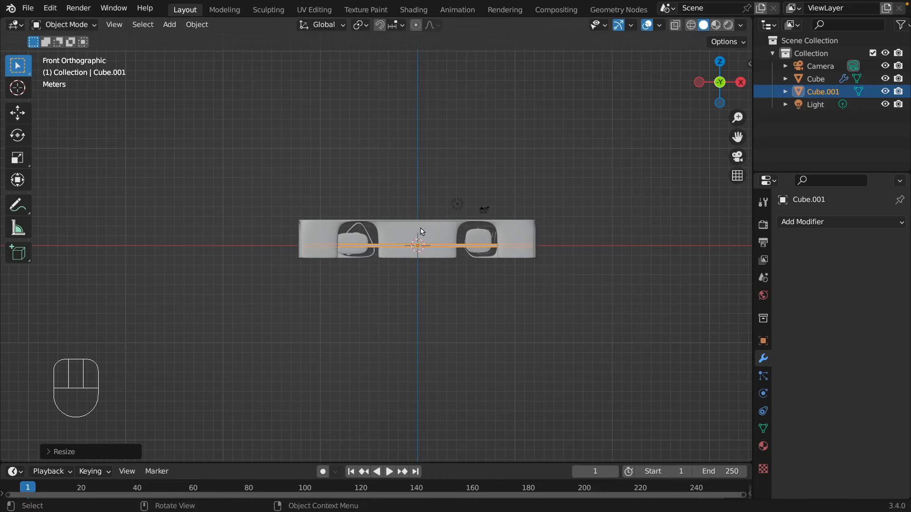
Raise the slab about 2.4 m along Z to the upper rim of the table frame
{"action": "scroll", "coordinate": [421, 231], "scroll_direction": "down", "scroll_amount": 2}
{"action": "scroll", "coordinate": [420, 232], "scroll_direction": "up", "scroll_amount": 4}
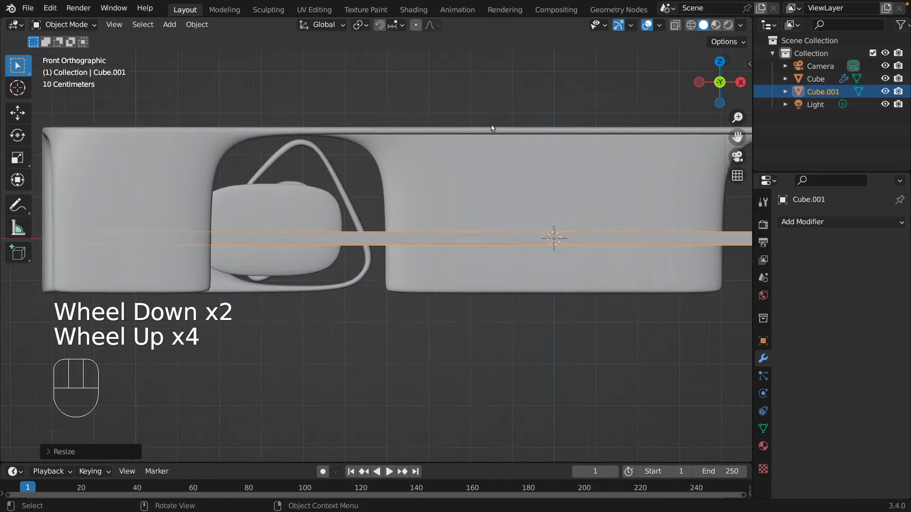
{"action": "scroll", "coordinate": [491, 127], "scroll_direction": "down", "scroll_amount": 2}
{"action": "key", "text": "g"}
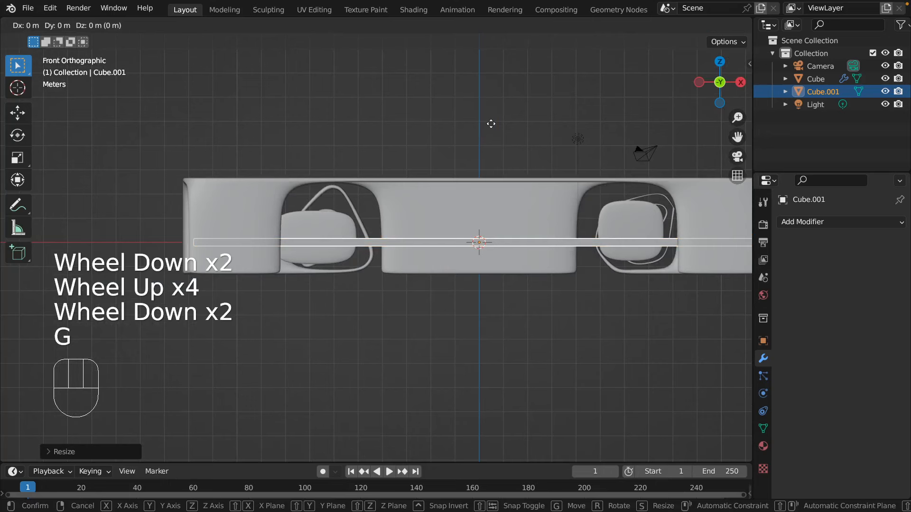
{"action": "key", "text": "z"}
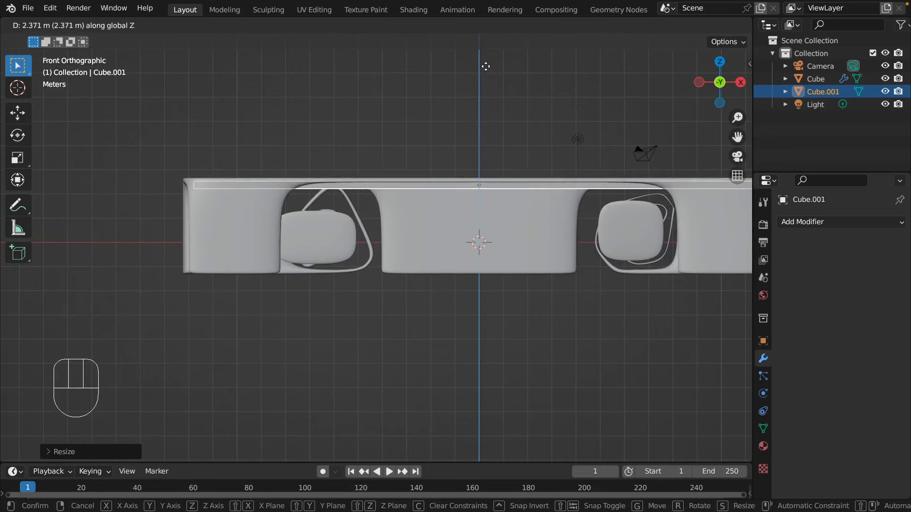
{"action": "left_click", "coordinate": [486, 64]}
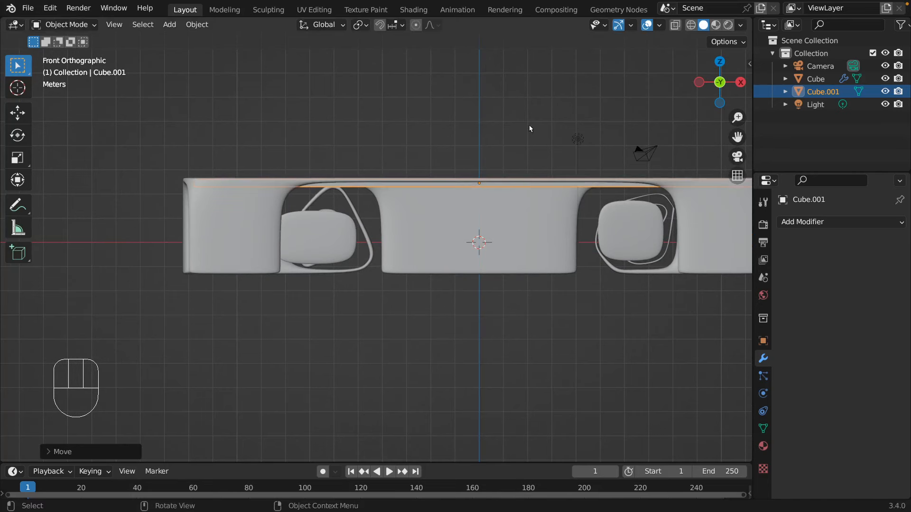
Thin the slab along Z to about 0.42 and raise it about 0.1 m to sit within the frame's rim
{"action": "key", "text": "g"}
{"action": "key", "text": "s"}
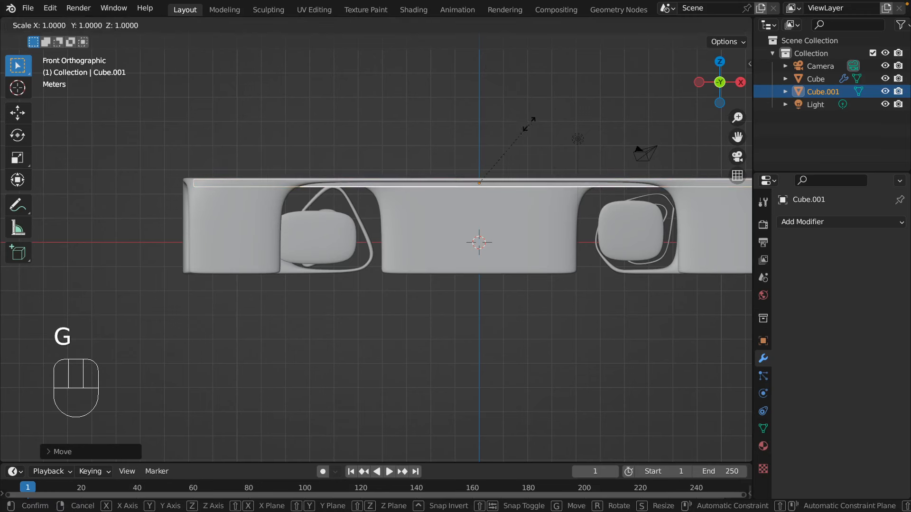
{"action": "key", "text": "z"}
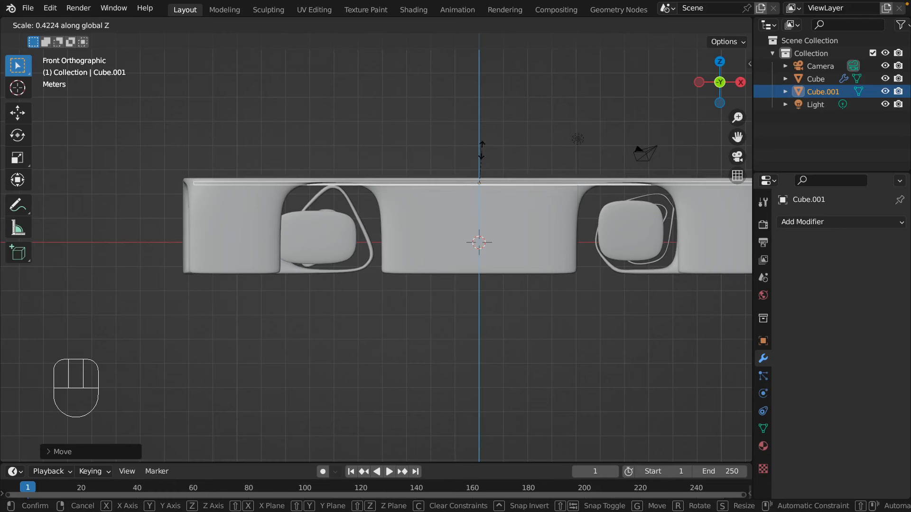
{"action": "left_click", "coordinate": [482, 151]}
{"action": "key", "text": "g"}
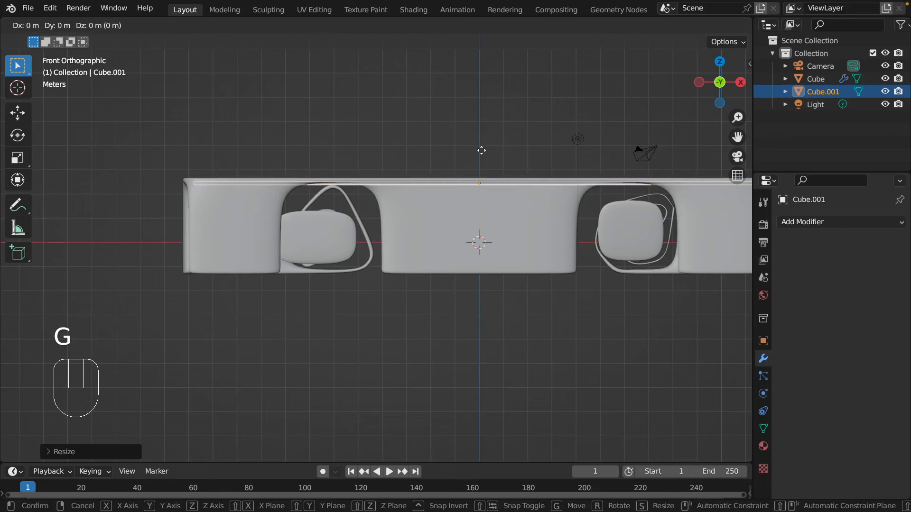
{"action": "key", "text": "z"}
{"action": "key", "text": "shift"}
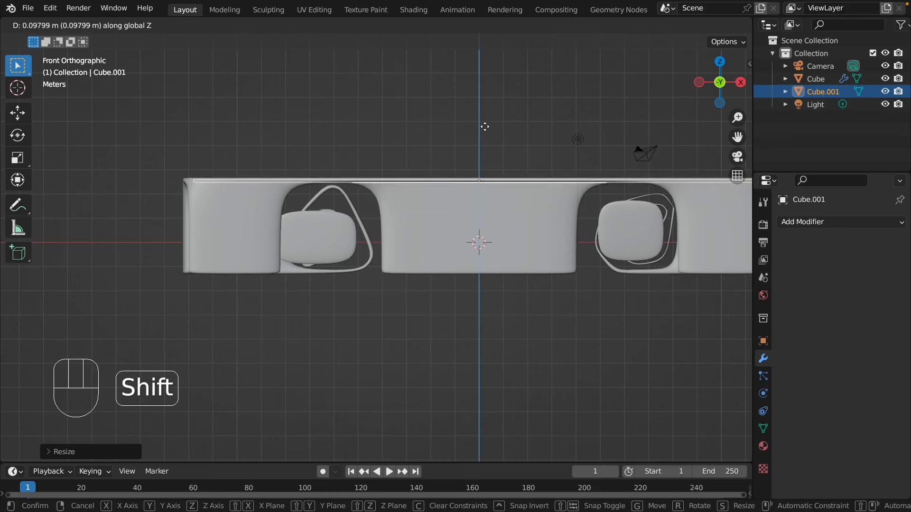
{"action": "left_click", "coordinate": [485, 128]}
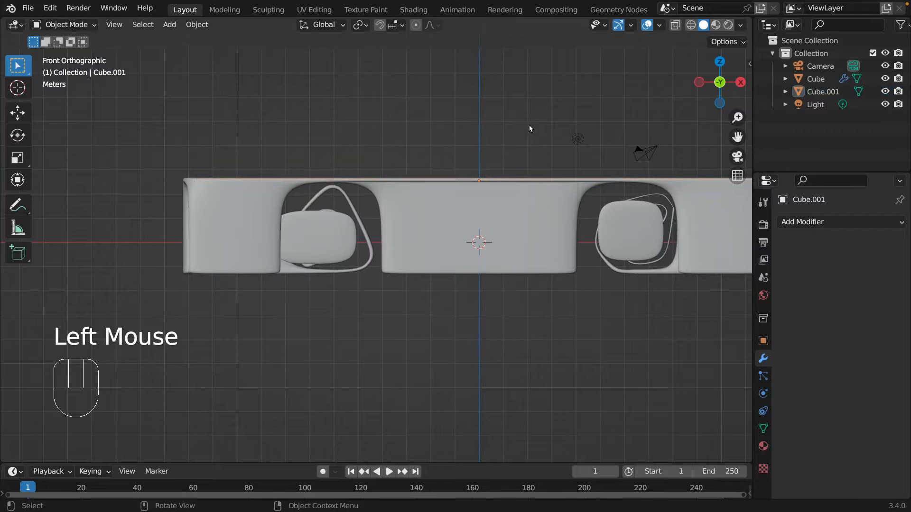
Scale the slab down along Y to a narrow strip running lengthwise through the middle of the frame
{"action": "middle_click_drag", "start_coordinate": [528, 124], "coordinate": [624, 168]}
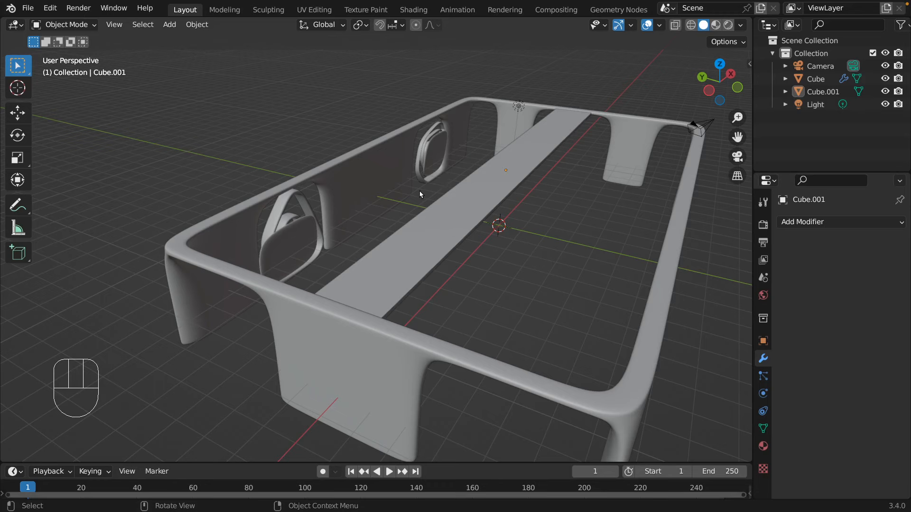
{"action": "middle_click_drag", "start_coordinate": [420, 191], "coordinate": [455, 185]}
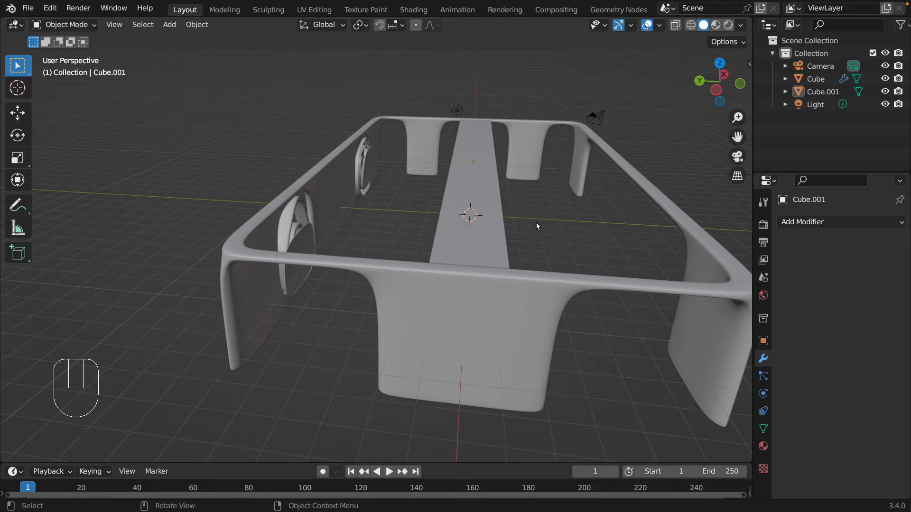
{"action": "middle_click_drag", "start_coordinate": [538, 227], "coordinate": [497, 235]}
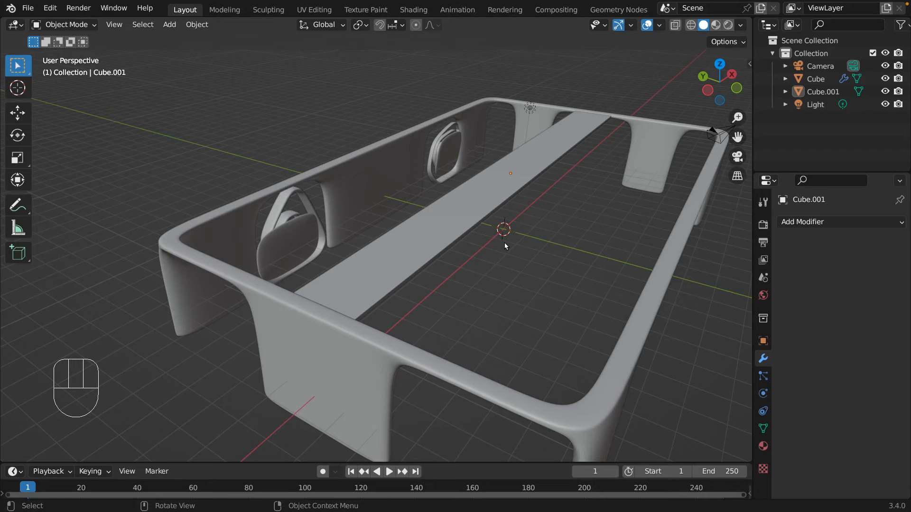
{"action": "middle_click_drag", "start_coordinate": [508, 248], "coordinate": [573, 268]}
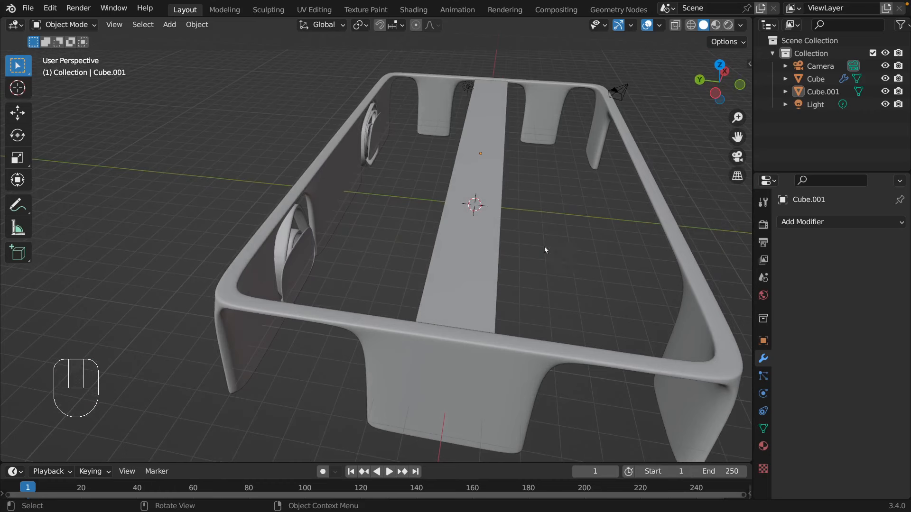
{"action": "left_click", "coordinate": [480, 192]}
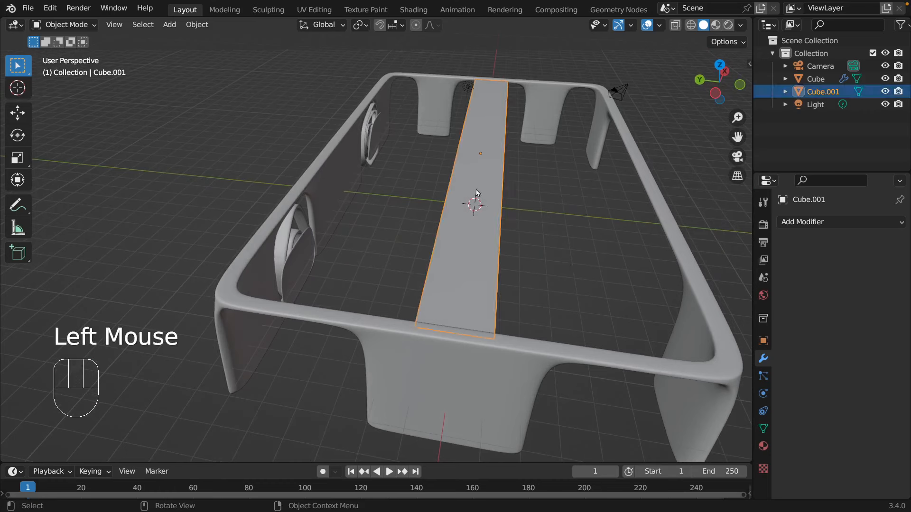
{"action": "key", "text": "s"}
{"action": "key", "text": "y"}
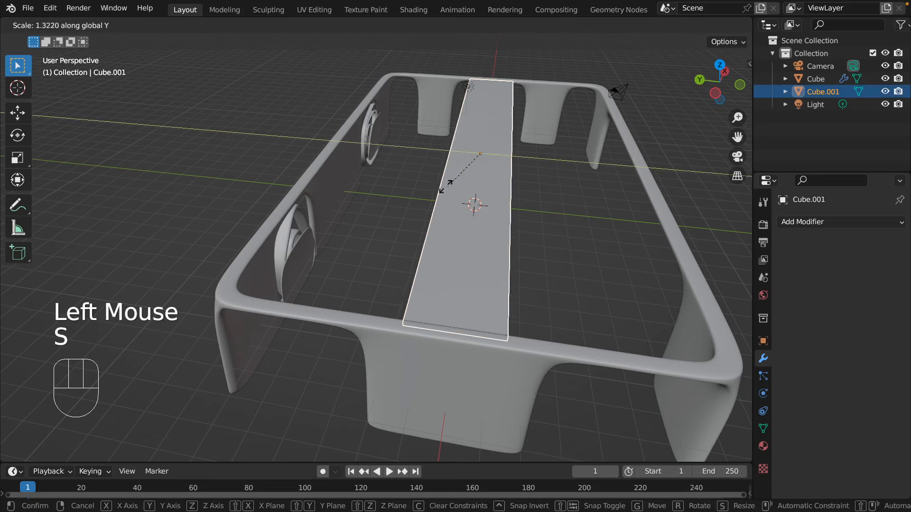
{"action": "left_click", "coordinate": [482, 156]}
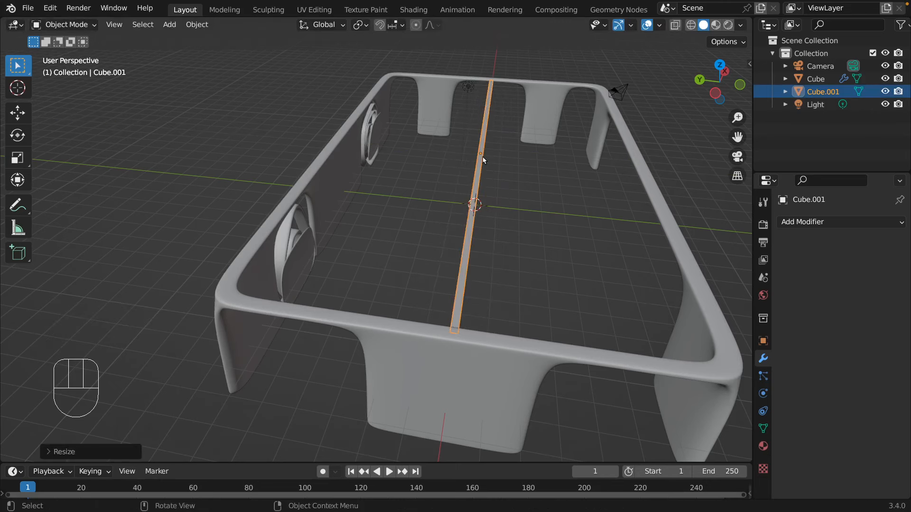
Duplicate the strip in place and scale the copy about 63 times along Y to cover the whole tabletop opening
{"action": "key", "text": "shift+d"}
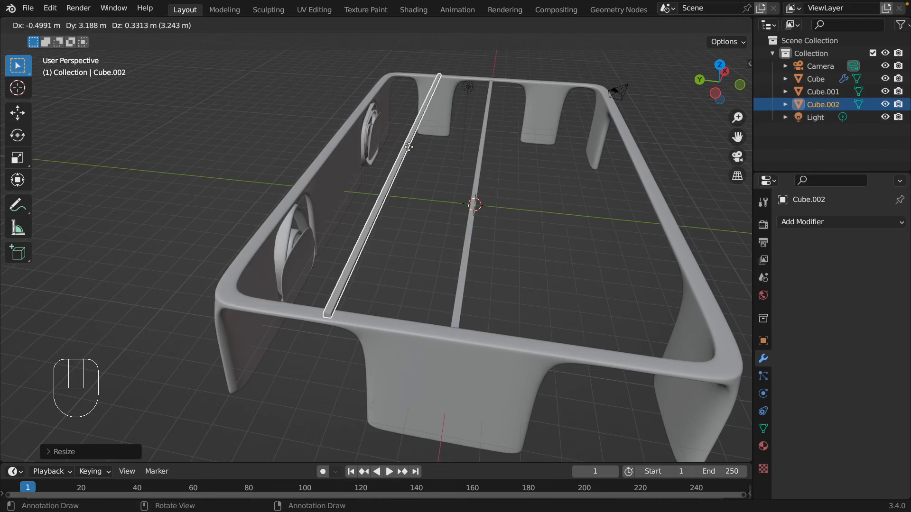
{"action": "right_click", "coordinate": [408, 148]}
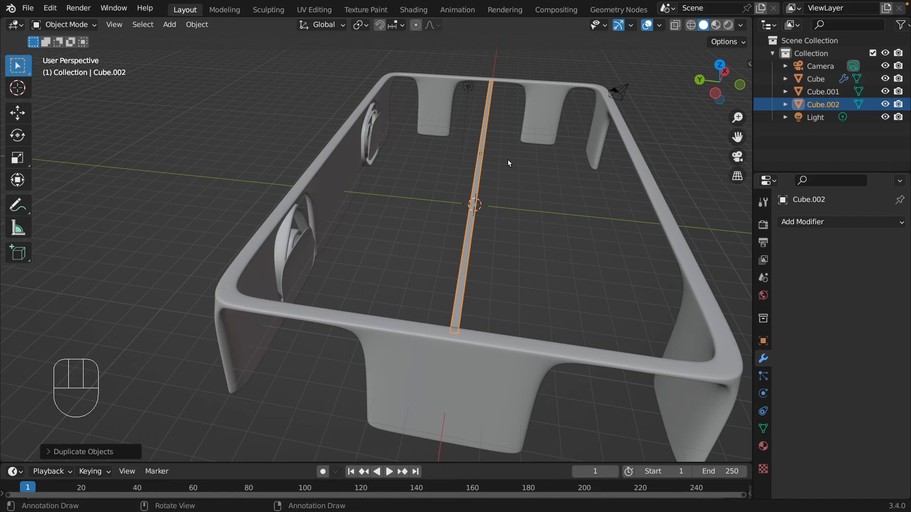
{"action": "key", "text": "s"}
{"action": "key", "text": "y"}
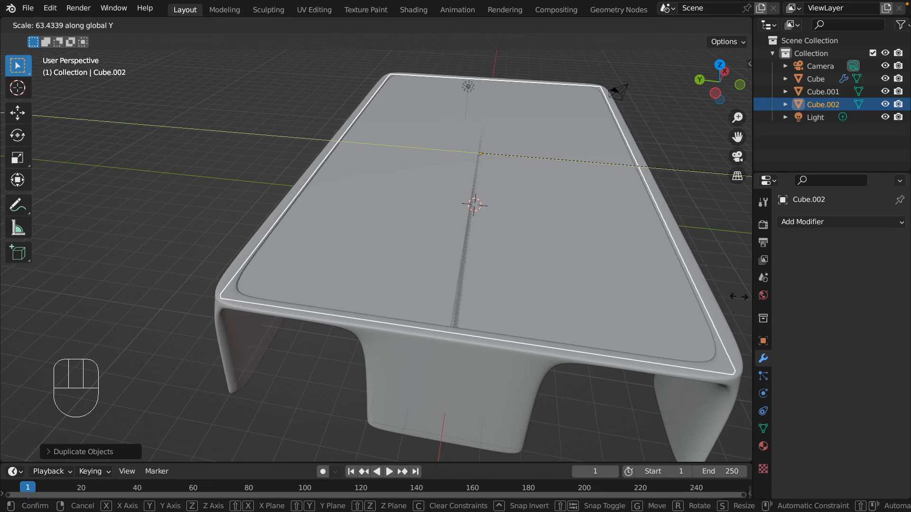
{"action": "left_click", "coordinate": [735, 298]}
{"action": "left_click", "coordinate": [174, 230]}
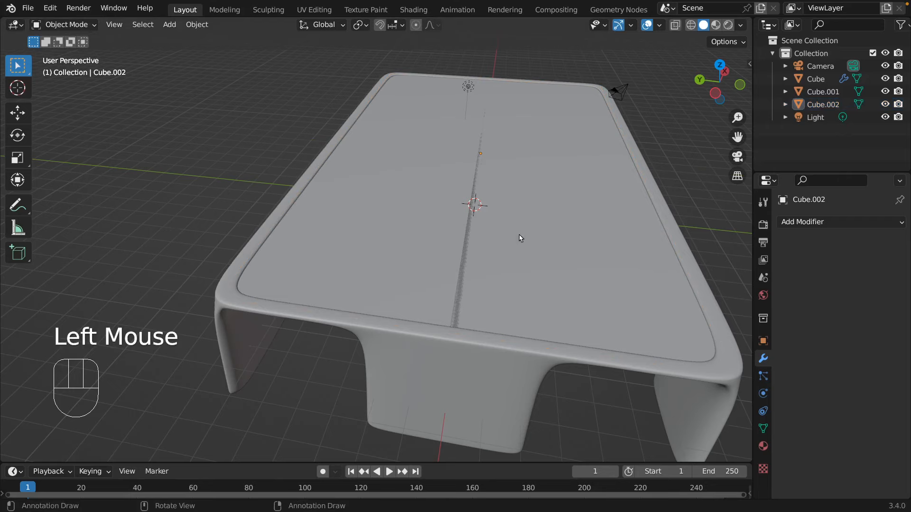
Delete the narrow centre strip, Cube.001, that overlaps the tabletop panel
{"action": "middle_click_drag", "start_coordinate": [675, 161], "coordinate": [560, 216]}
{"action": "scroll", "coordinate": [510, 178], "scroll_direction": "down", "scroll_amount": 2}
{"action": "left_click", "coordinate": [495, 308]}
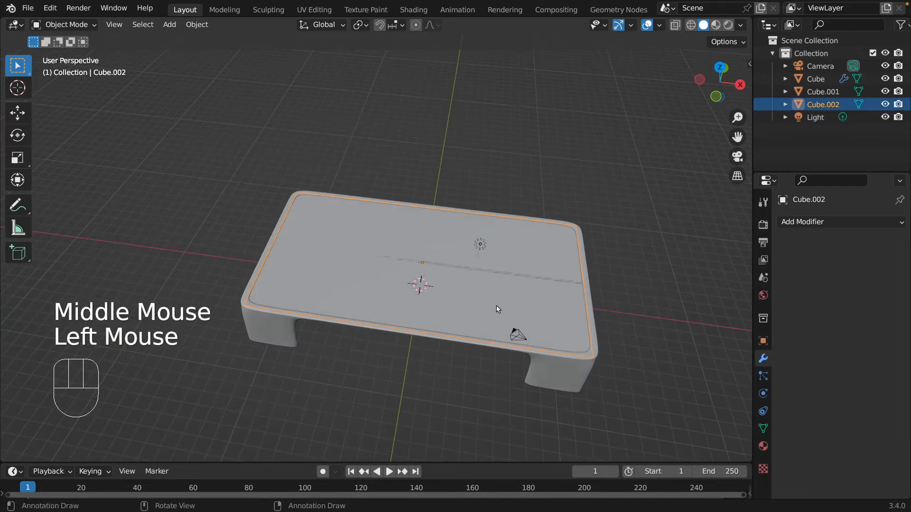
{"action": "middle_click_drag", "start_coordinate": [640, 272], "coordinate": [595, 262]}
{"action": "scroll", "coordinate": [595, 262], "scroll_direction": "down", "scroll_amount": 1}
{"action": "scroll", "coordinate": [595, 262], "scroll_direction": "up", "scroll_amount": 1}
{"action": "scroll", "coordinate": [595, 262], "scroll_direction": "up", "scroll_amount": 1}
{"action": "scroll", "coordinate": [595, 261], "scroll_direction": "down", "scroll_amount": 1}
{"action": "scroll", "coordinate": [595, 262], "scroll_direction": "up", "scroll_amount": 6}
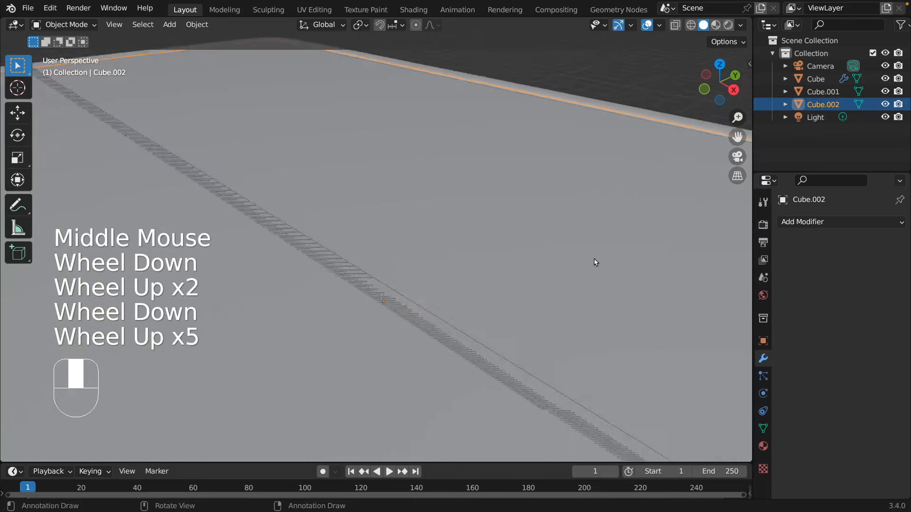
{"action": "scroll", "coordinate": [479, 330], "scroll_direction": "down", "scroll_amount": 1}
{"action": "scroll", "coordinate": [479, 330], "scroll_direction": "down", "scroll_amount": 3}
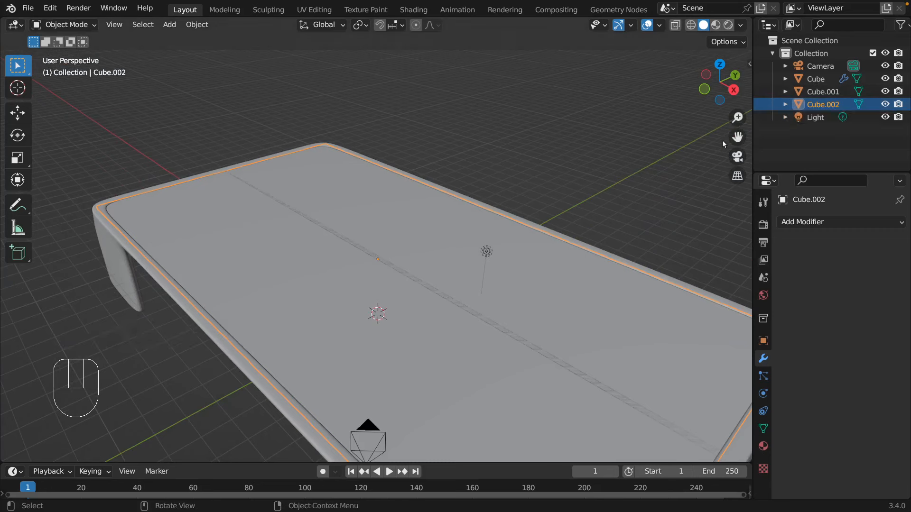
{"action": "left_click", "coordinate": [812, 99]}
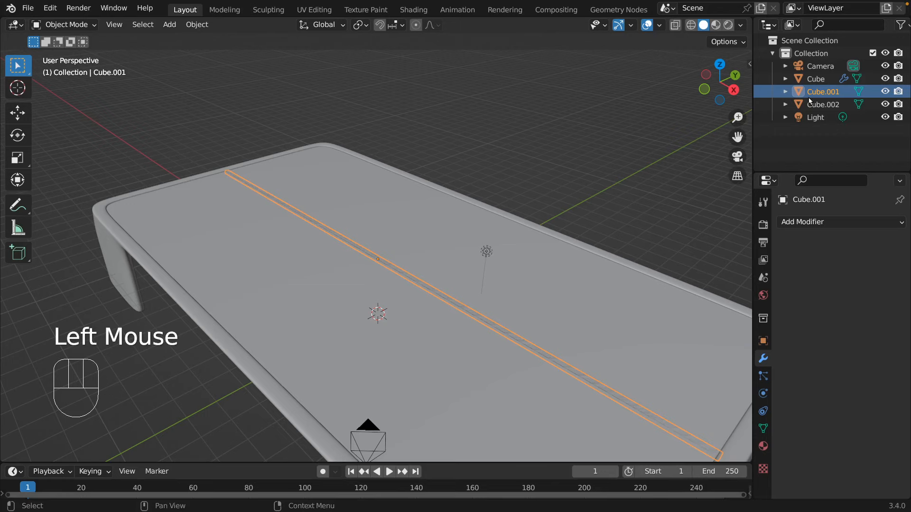
{"action": "key", "text": "x"}
{"action": "left_click", "coordinate": [524, 216]}
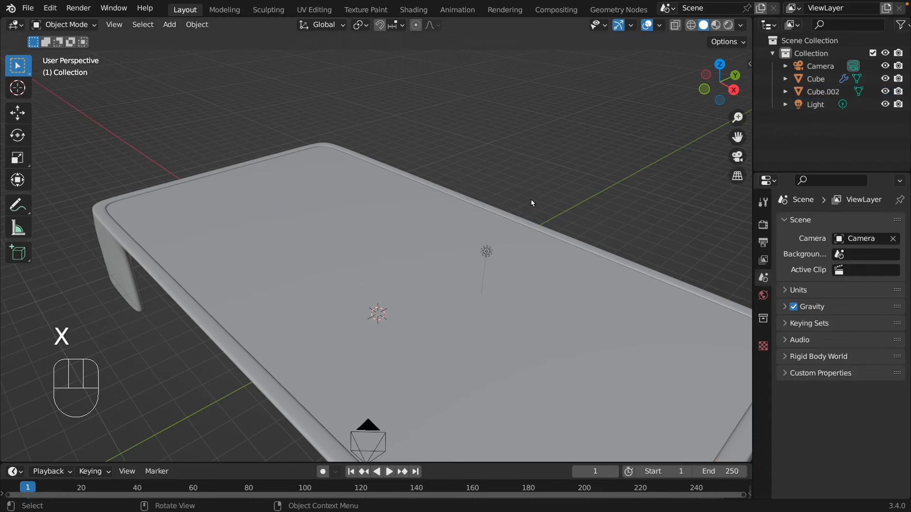
Select the large tabletop panel, Cube.002
{"action": "middle_click_drag", "start_coordinate": [576, 213], "coordinate": [576, 250]}
{"action": "scroll", "coordinate": [577, 213], "scroll_direction": "down", "scroll_amount": 2}
{"action": "scroll", "coordinate": [577, 213], "scroll_direction": "up", "scroll_amount": 2}
{"action": "left_click", "coordinate": [512, 264]}
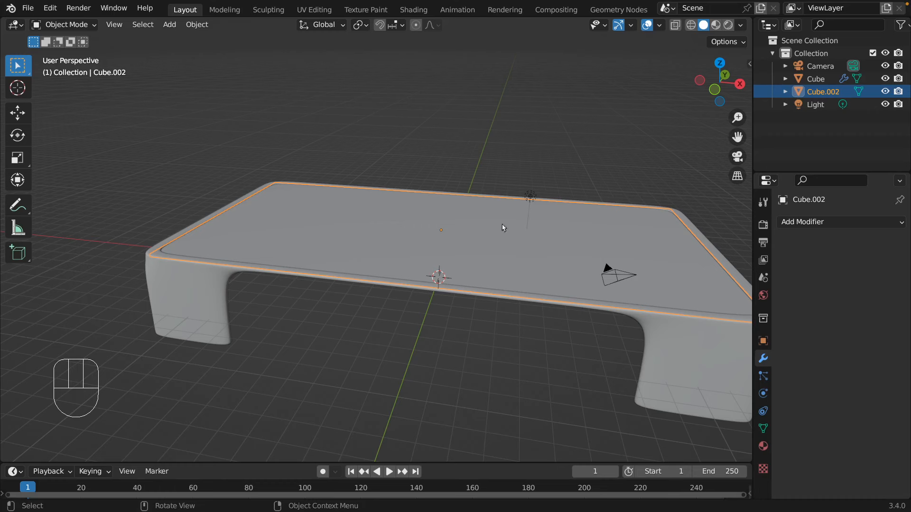
{"action": "middle_click_drag", "start_coordinate": [443, 164], "coordinate": [490, 172]}
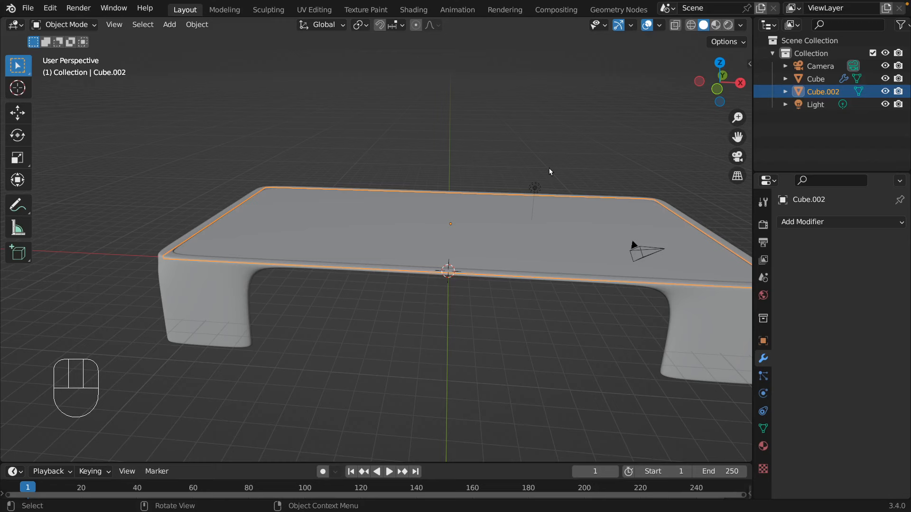
{"action": "middle_click_drag", "start_coordinate": [563, 152], "coordinate": [483, 187]}
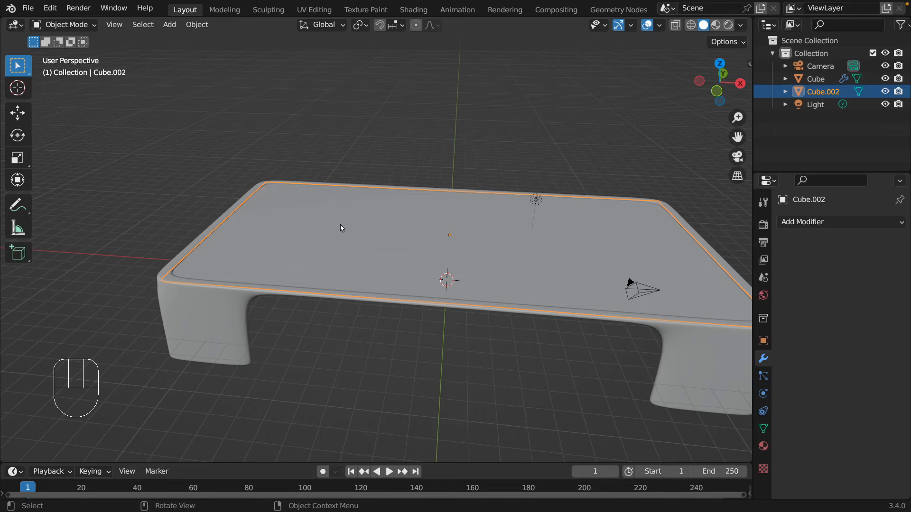
Inspect the table from several angles, selecting the frame and the tabletop panel in turn to tell them apart
{"action": "middle_click_drag", "start_coordinate": [340, 229], "coordinate": [353, 261]}
{"action": "middle_click_drag", "start_coordinate": [451, 256], "coordinate": [345, 267]}
{"action": "middle_click_drag", "start_coordinate": [400, 97], "coordinate": [404, 158]}
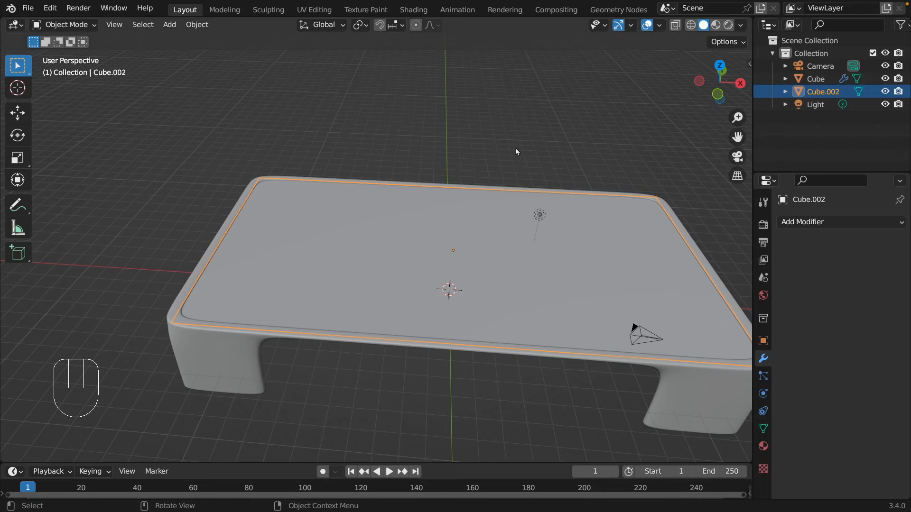
{"action": "middle_click_drag", "start_coordinate": [143, 195], "coordinate": [210, 297]}
{"action": "left_click", "coordinate": [197, 259]}
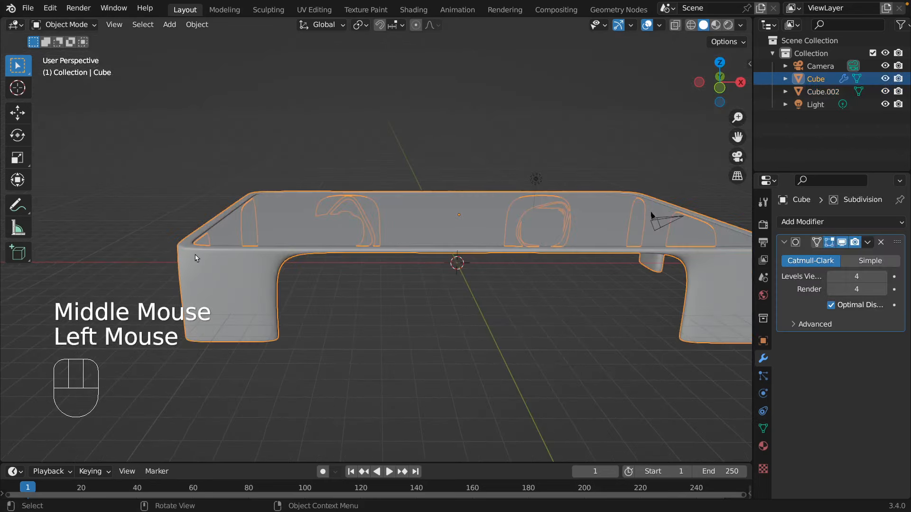
{"action": "left_click", "coordinate": [332, 222]}
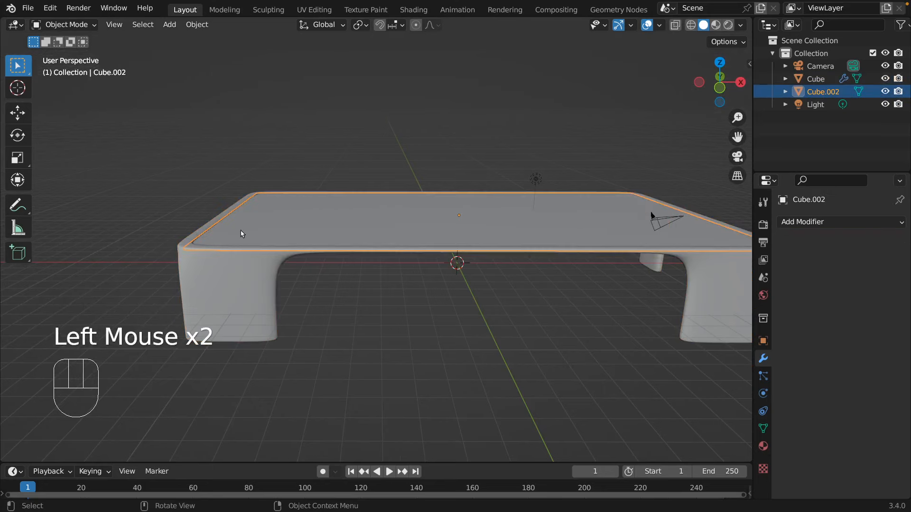
{"action": "left_click", "coordinate": [260, 263]}
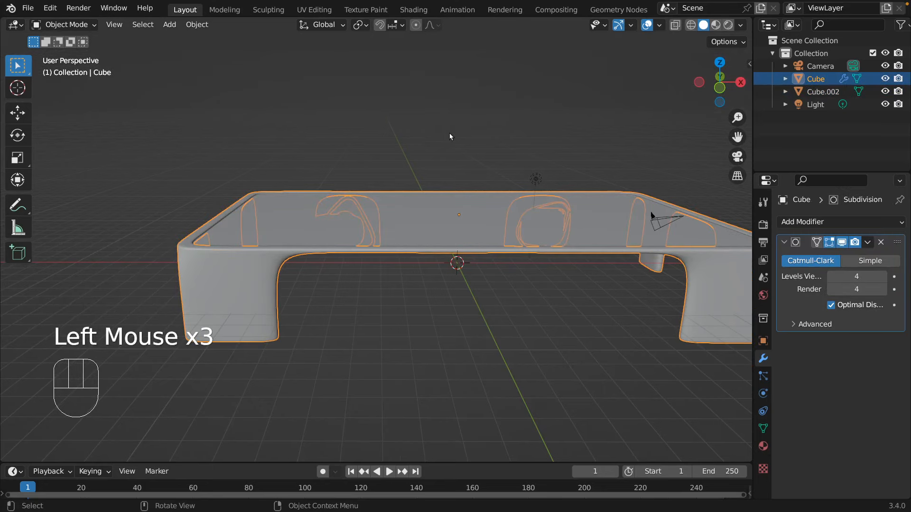
{"action": "middle_click_drag", "start_coordinate": [490, 128], "coordinate": [370, 136], "text": "shift"}
{"action": "left_click", "coordinate": [606, 303]}
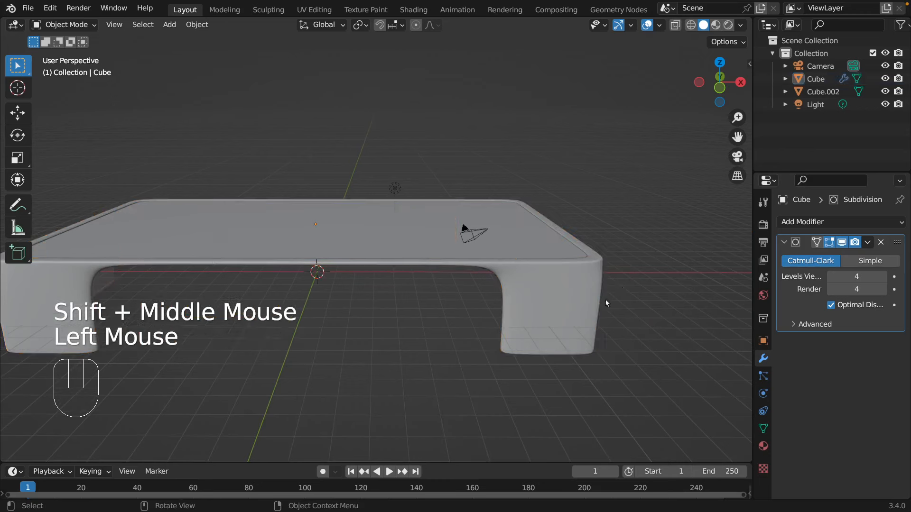
Select the table frame and rename its material to table
{"action": "left_click", "coordinate": [576, 307]}
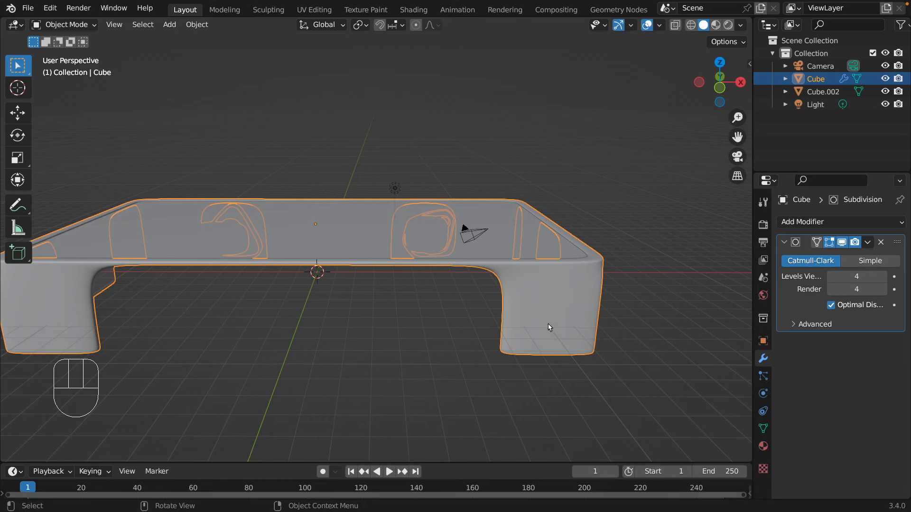
{"action": "left_click", "coordinate": [763, 446]}
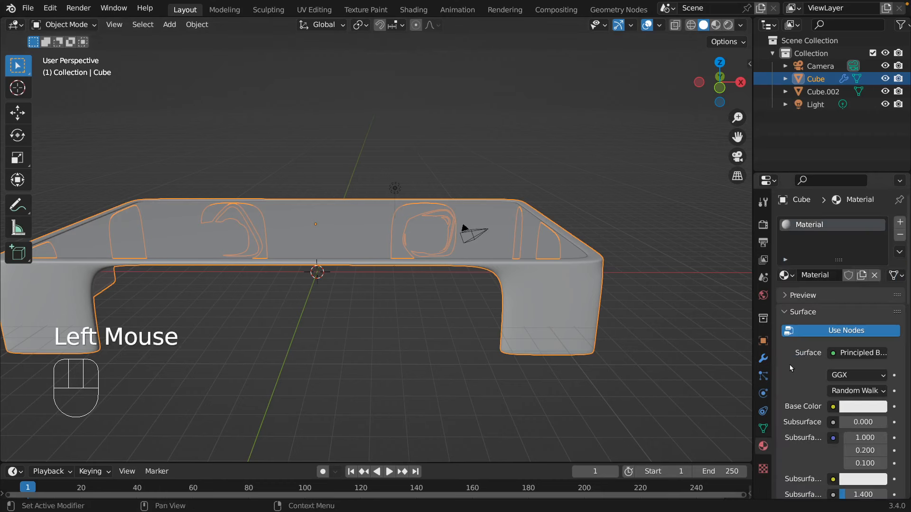
{"action": "double_click", "coordinate": [804, 228]}
{"action": "type", "text": "table"}
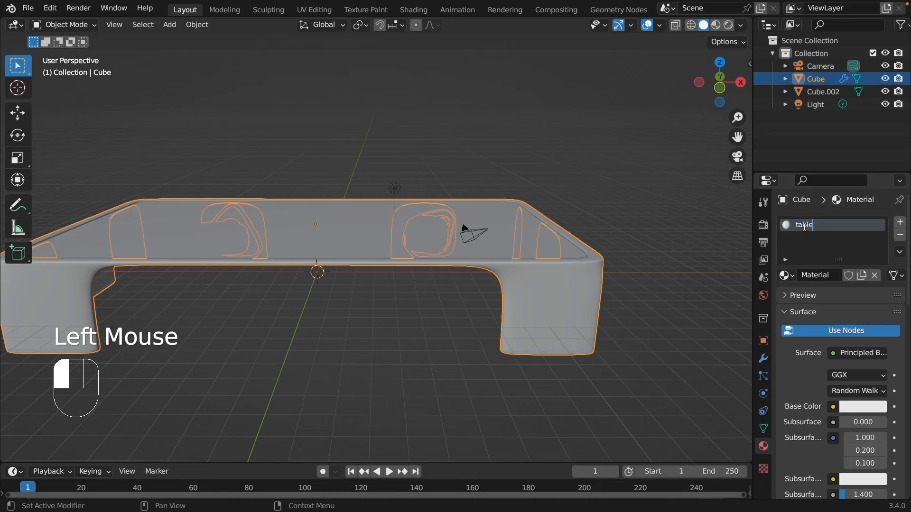
{"action": "key", "text": "Return"}
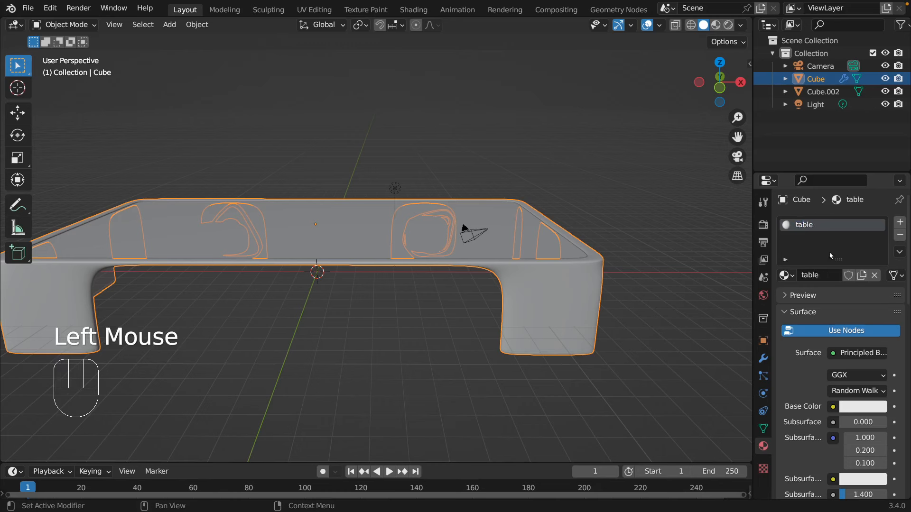
{"action": "left_click", "coordinate": [805, 231]}
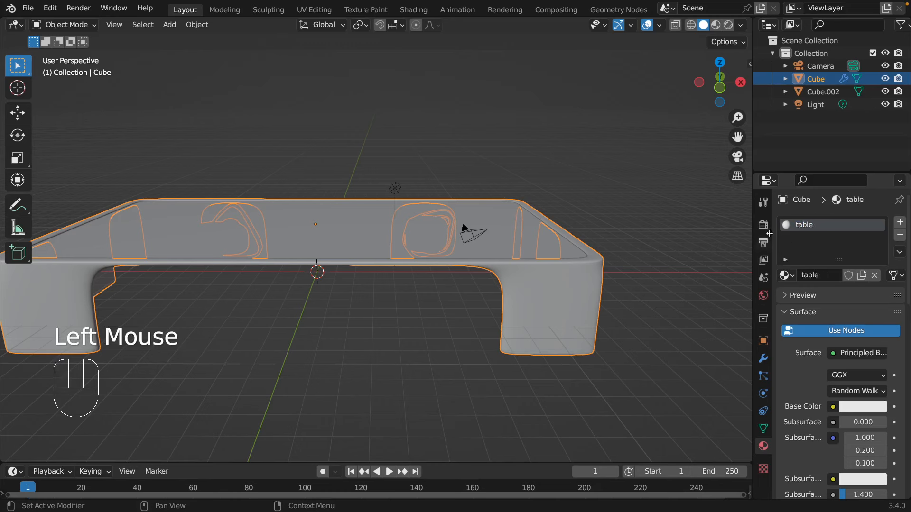
Switch the viewport to Material Preview shading and show the preview of the frame's table material
{"action": "left_click", "coordinate": [716, 25]}
{"action": "middle_click_drag", "start_coordinate": [642, 257], "coordinate": [658, 243]}
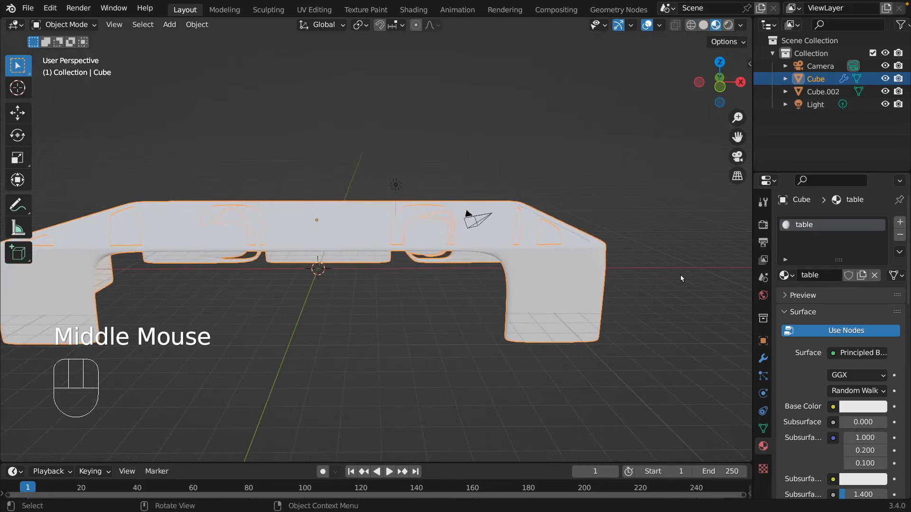
{"action": "left_click", "coordinate": [784, 295]}
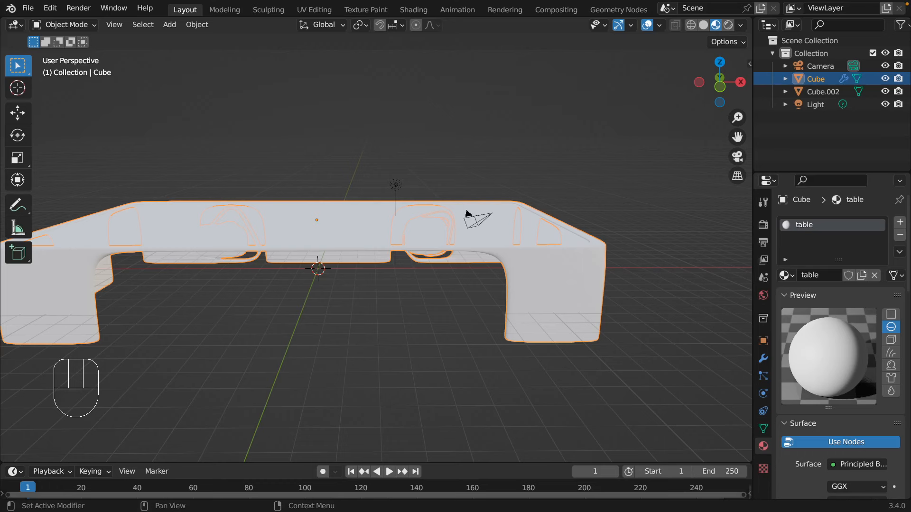
Enlarge the Properties editor in height and width so the material's surface settings are readable in full
{"action": "scroll", "coordinate": [813, 325], "scroll_direction": "down", "scroll_amount": 3}
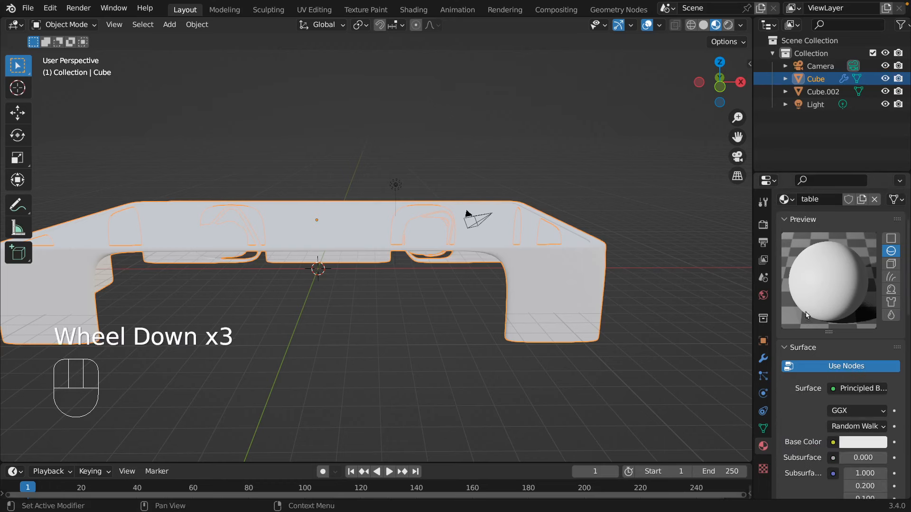
{"action": "left_click", "coordinate": [811, 175]}
{"action": "left_click_drag", "start_coordinate": [808, 172], "coordinate": [807, 115]}
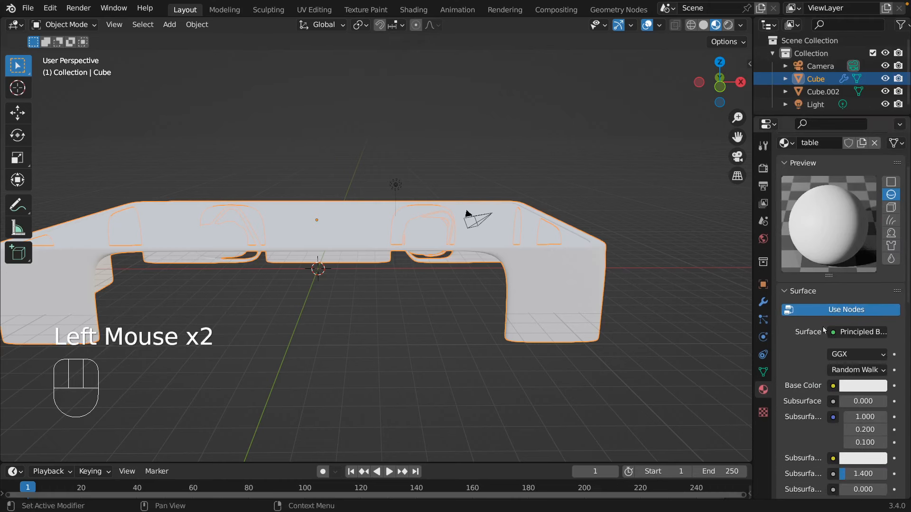
{"action": "scroll", "coordinate": [822, 334], "scroll_direction": "down", "scroll_amount": 3}
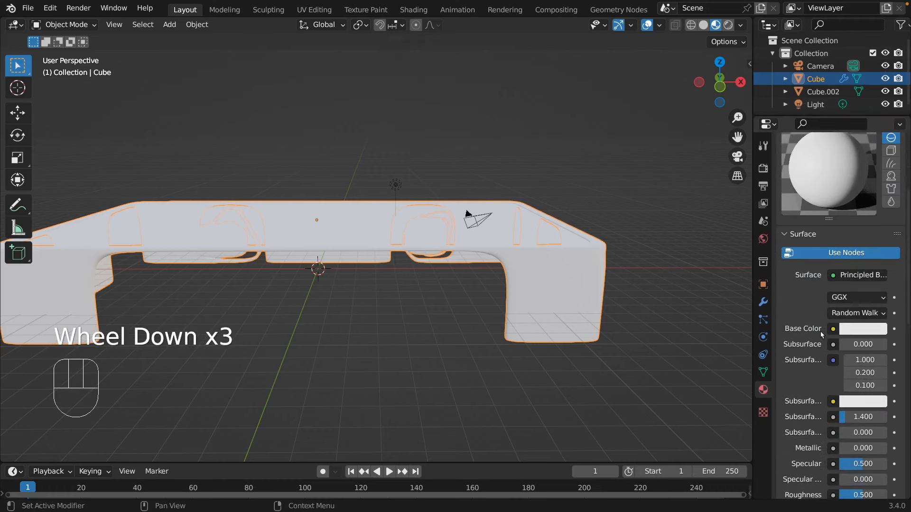
{"action": "scroll", "coordinate": [822, 342], "scroll_direction": "down", "scroll_amount": 3}
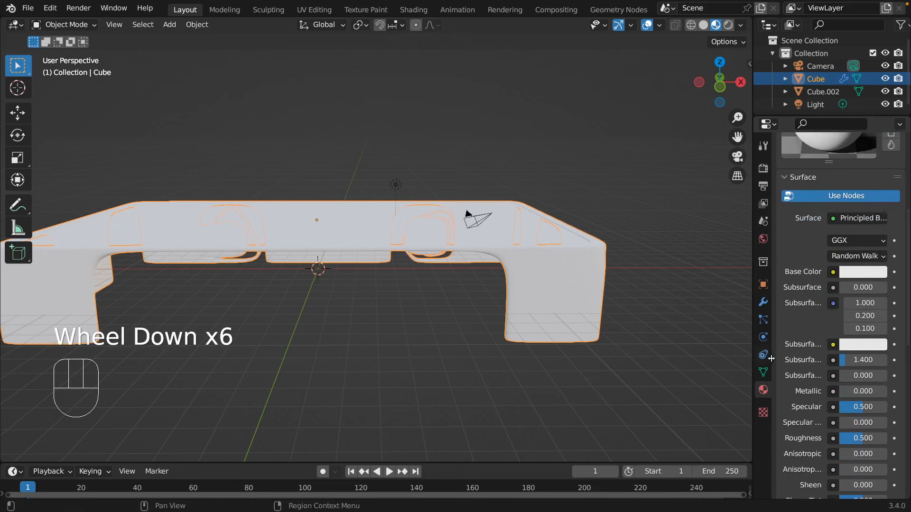
{"action": "left_click_drag", "start_coordinate": [771, 359], "coordinate": [676, 360]}
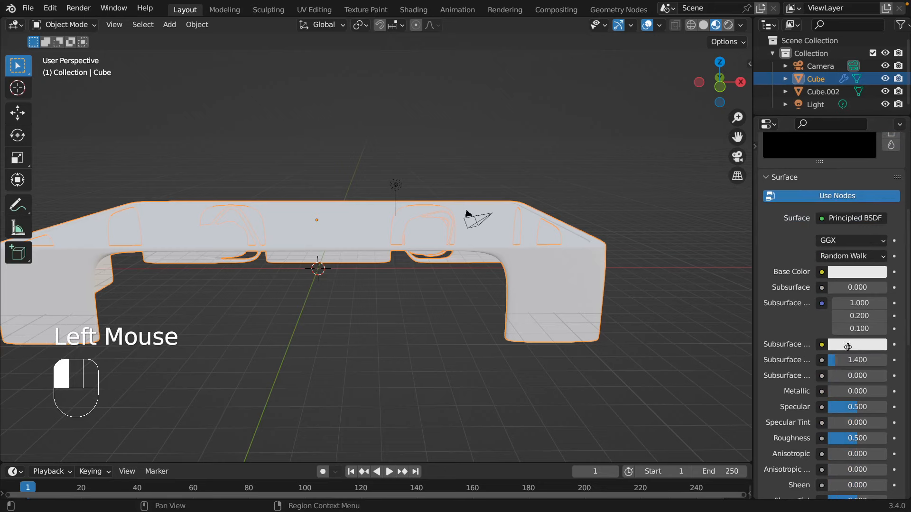
{"action": "left_click_drag", "start_coordinate": [848, 347], "coordinate": [614, 348]}
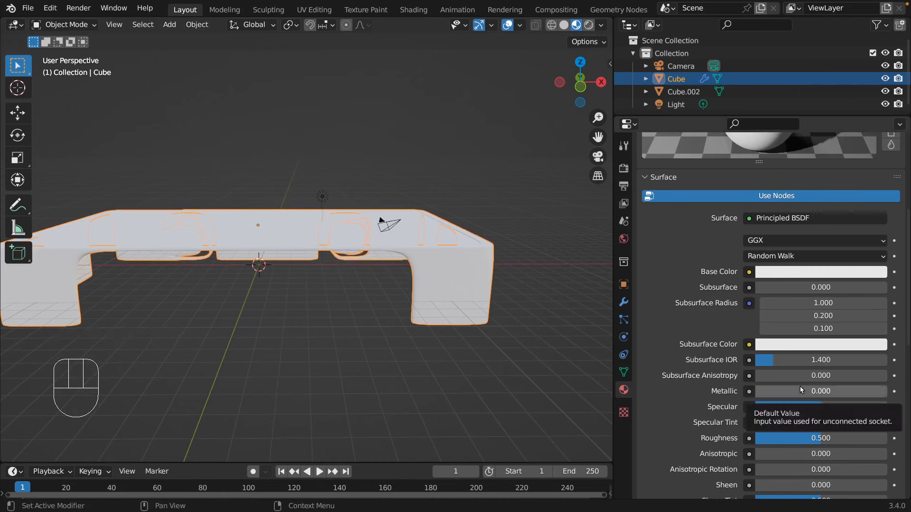
Lower the roughness of the table material to 0.038
{"action": "scroll", "coordinate": [800, 386], "scroll_direction": "down", "scroll_amount": 1}
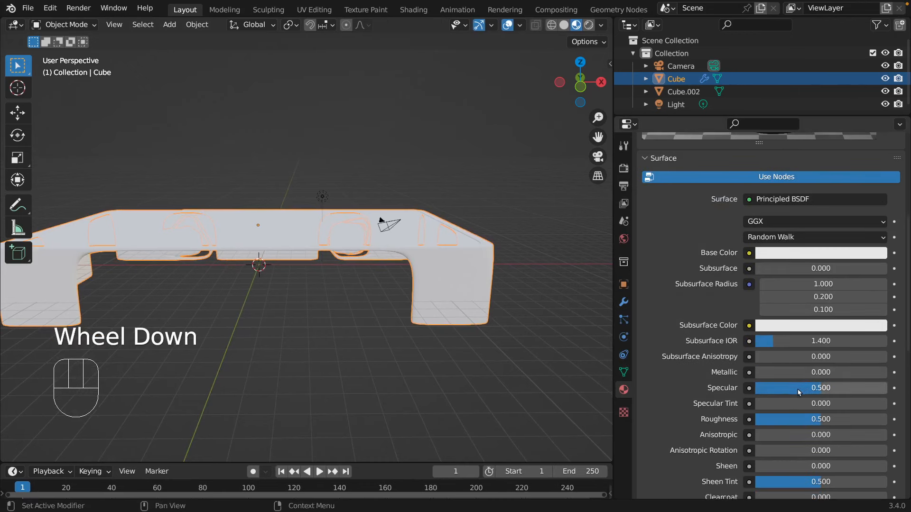
{"action": "left_click_drag", "start_coordinate": [819, 424], "coordinate": [852, 424]}
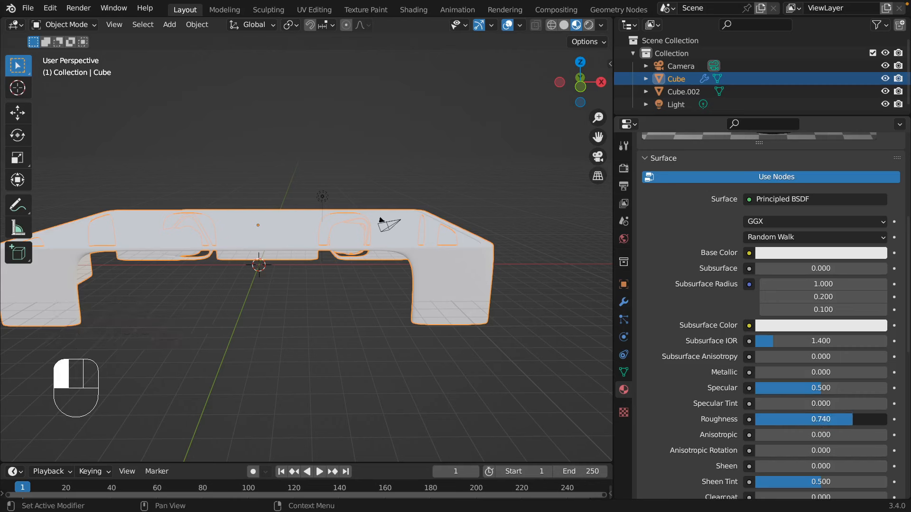
{"action": "left_click_drag", "start_coordinate": [852, 419], "coordinate": [760, 419]}
Switch the viewport to Rendered shading and select the scene's light above the tabletop
{"action": "left_click", "coordinate": [523, 99]}
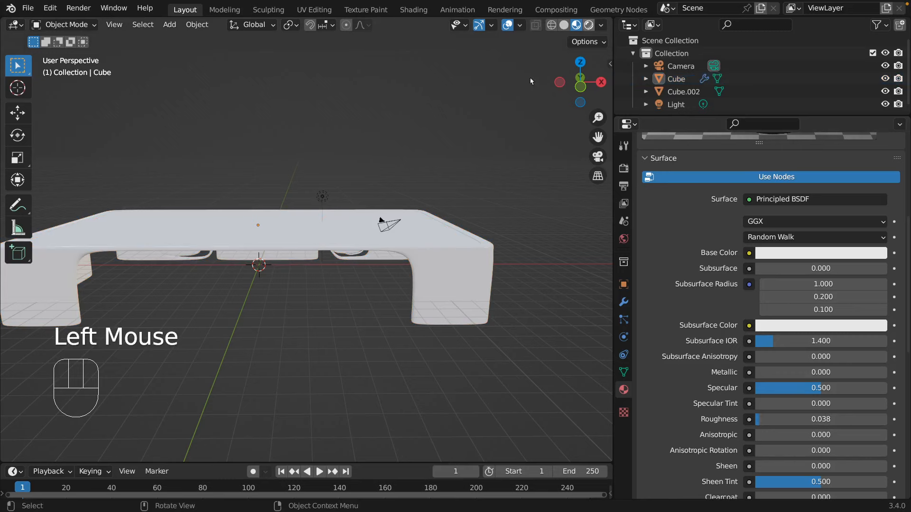
{"action": "left_click", "coordinate": [588, 25]}
{"action": "mouse_move", "coordinate": [450, 150]}
{"action": "middle_mouse_down"}
{"action": "mouse_move", "coordinate": [477, 192]}
{"action": "mouse_move", "coordinate": [459, 142]}
{"action": "mouse_move", "coordinate": [467, 153]}
{"action": "mouse_move", "coordinate": [474, 220]}
{"action": "mouse_move", "coordinate": [514, 215]}
{"action": "mouse_move", "coordinate": [586, 158]}
{"action": "mouse_move", "coordinate": [530, 144]}
{"action": "mouse_move", "coordinate": [459, 170]}
{"action": "mouse_move", "coordinate": [457, 155]}
{"action": "mouse_move", "coordinate": [451, 159]}
{"action": "middle_mouse_up"}
{"action": "left_click", "coordinate": [328, 198]}
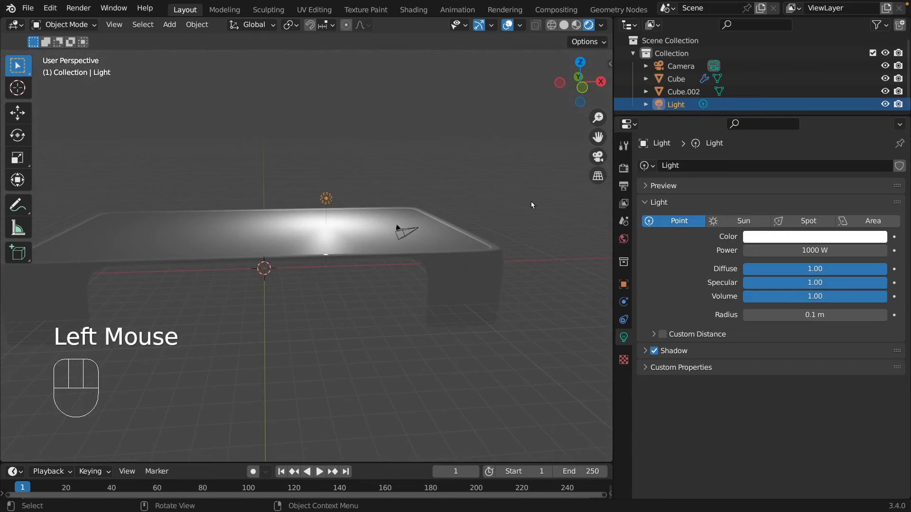
Try the Sun and Spot types on the light and return it to Point
{"action": "left_click", "coordinate": [740, 221]}
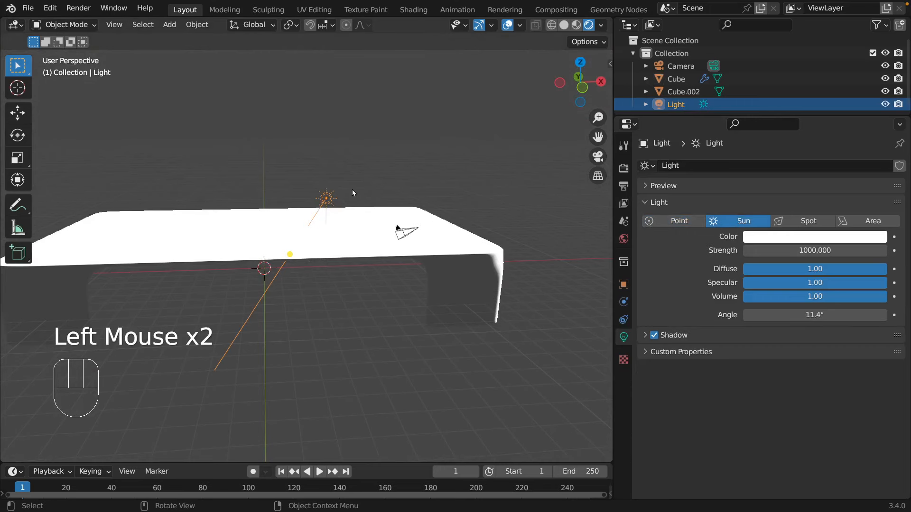
{"action": "left_click", "coordinate": [798, 226]}
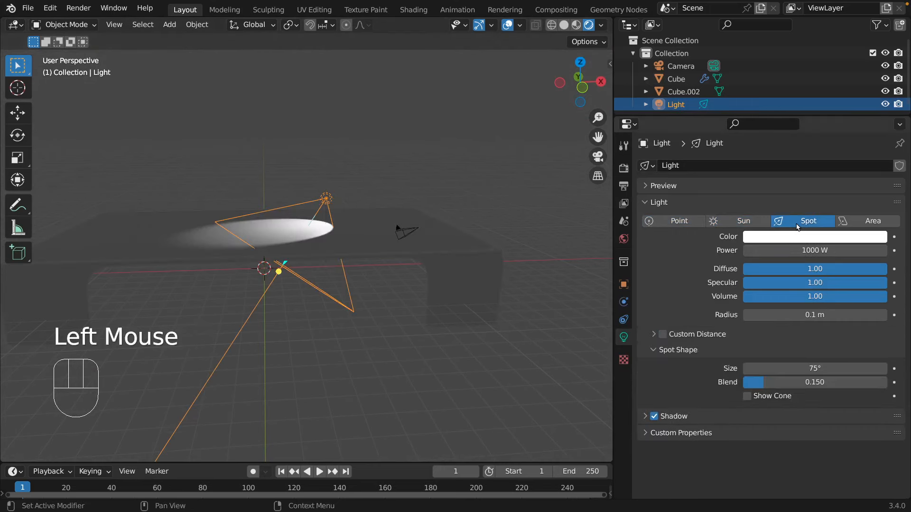
{"action": "left_click", "coordinate": [663, 222]}
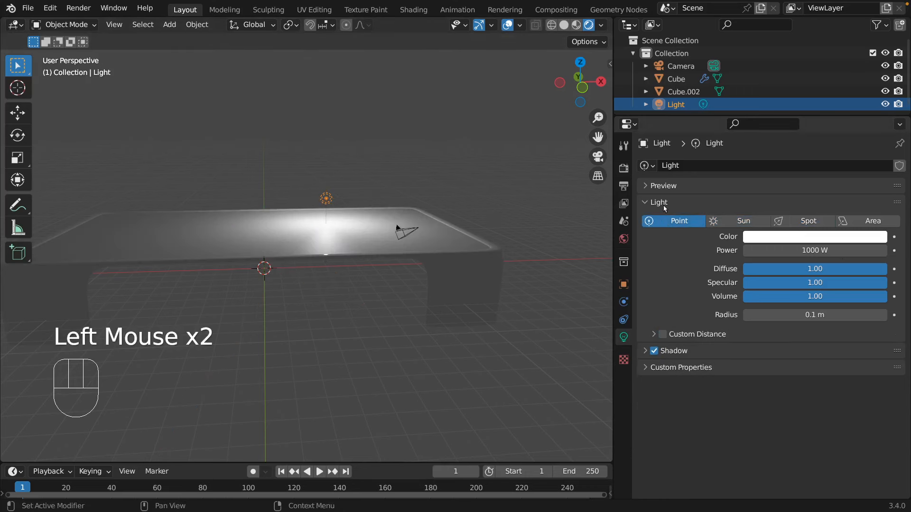
Move the point light higher and towards the +X end of the table, and set its radius to 5.83 m
{"action": "key", "text": "g"}
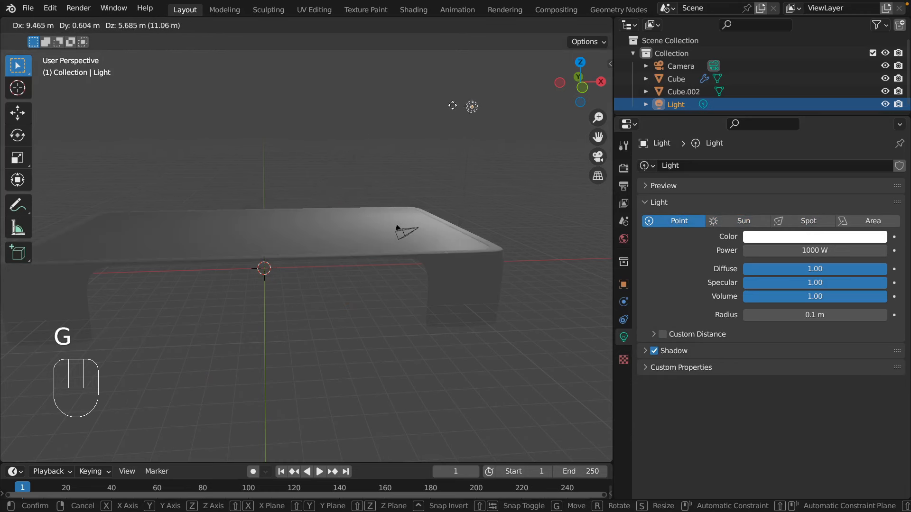
{"action": "left_click", "coordinate": [467, 127]}
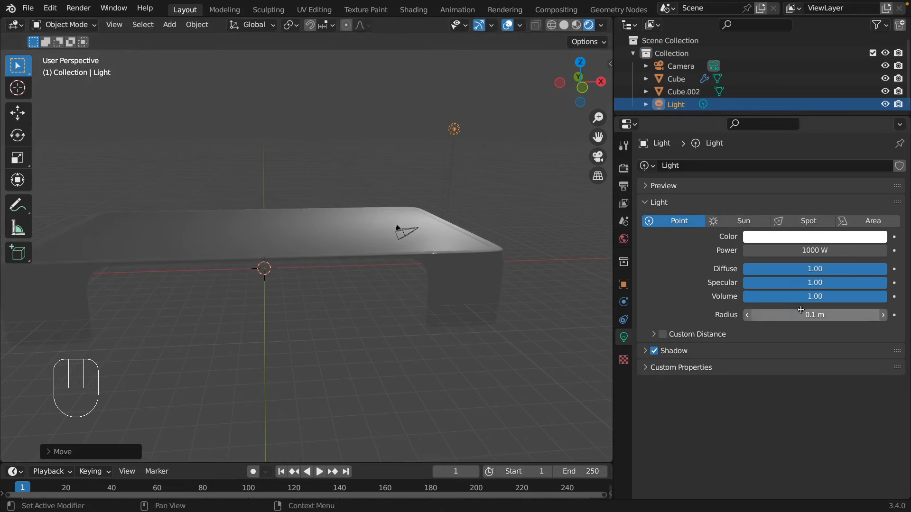
{"action": "left_click_drag", "start_coordinate": [802, 314], "coordinate": [899, 315]}
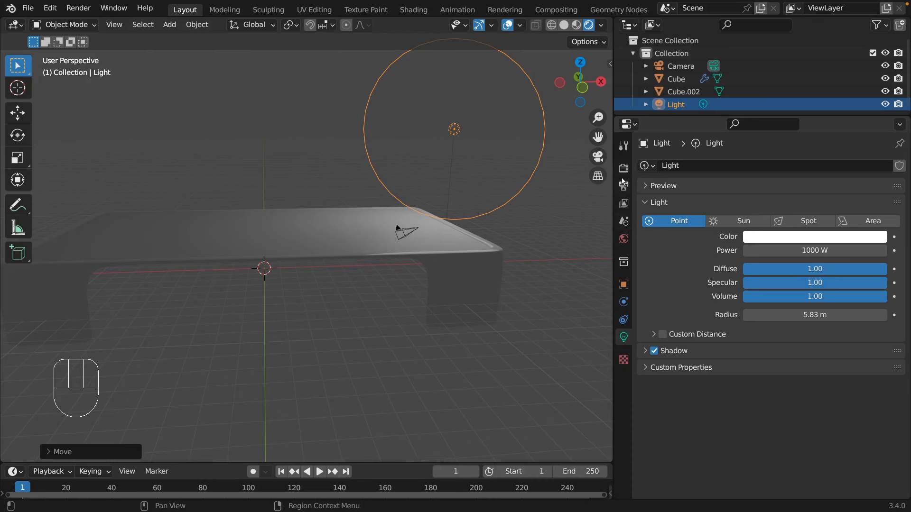
{"action": "left_click", "coordinate": [480, 203]}
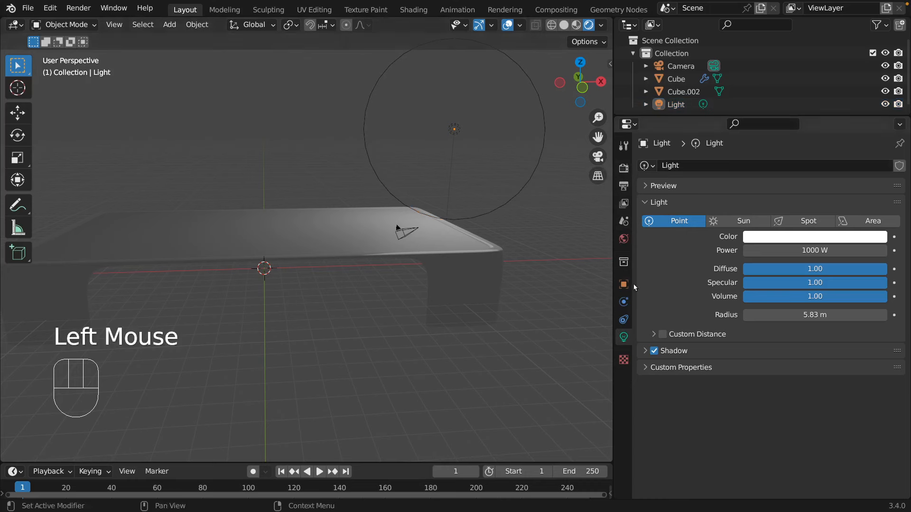
Try an Image Texture with ballroom_4k.hdr as the world background colour
{"action": "left_click", "coordinate": [624, 239]}
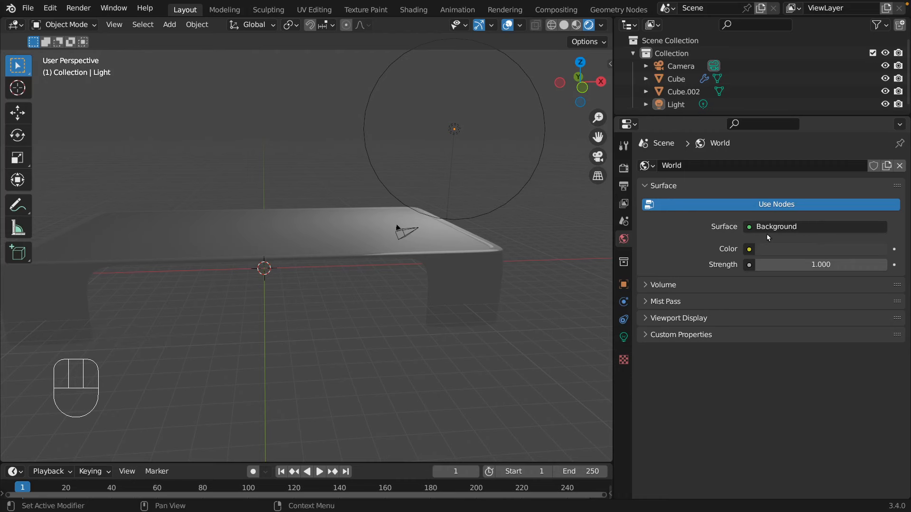
{"action": "left_click", "coordinate": [750, 249]}
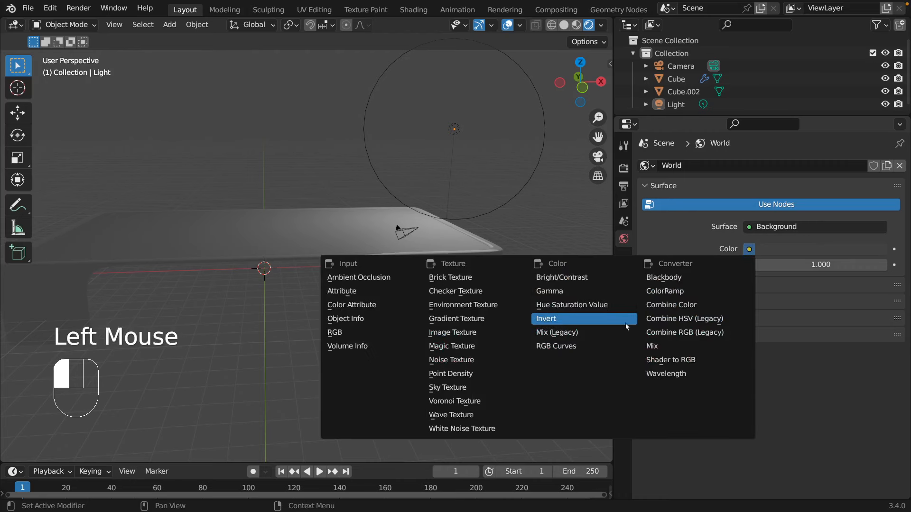
{"action": "left_click", "coordinate": [502, 334]}
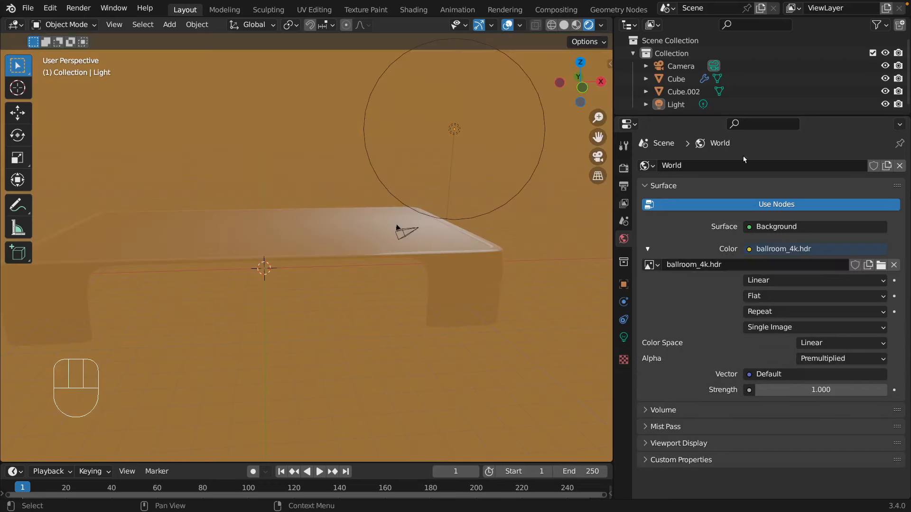
Set the world background colour to an Environment Texture using ballroom_4k.hdr from the Pictures folder
{"action": "left_click", "coordinate": [845, 246]}
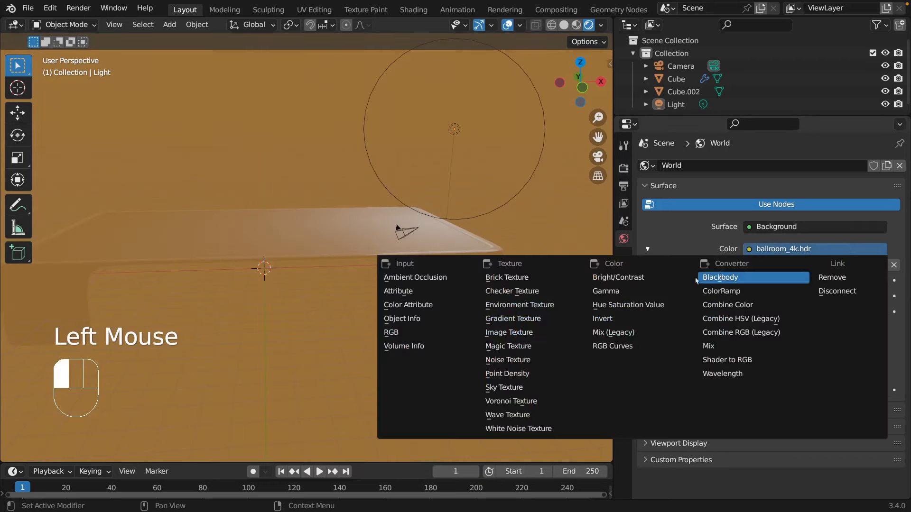
{"action": "left_click", "coordinate": [545, 313]}
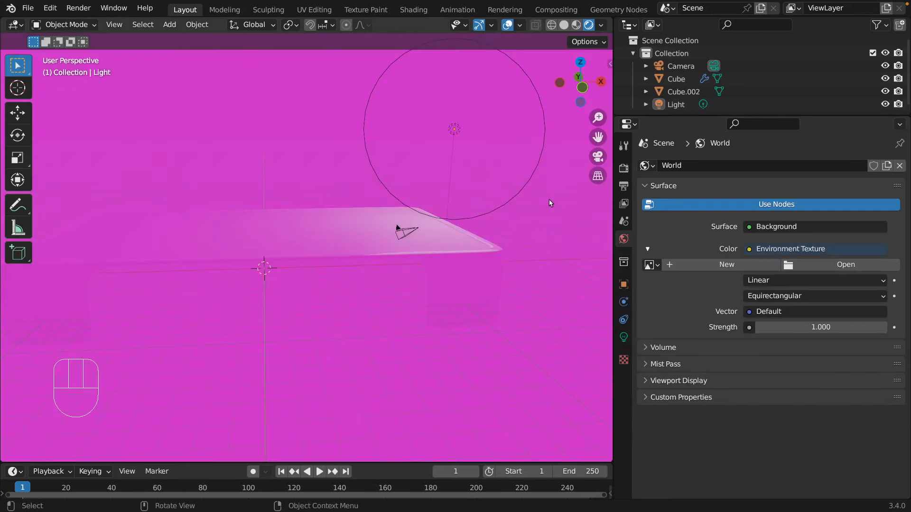
{"action": "left_click", "coordinate": [846, 265]}
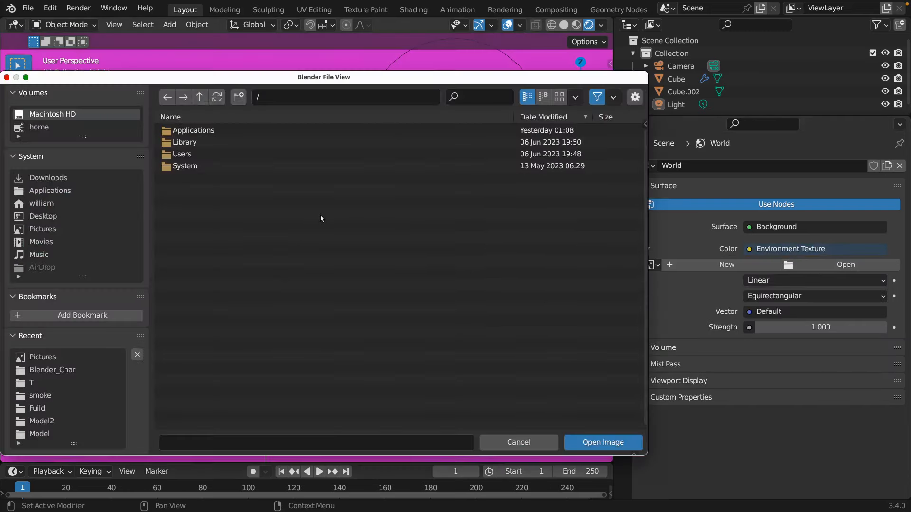
{"action": "left_click", "coordinate": [54, 229]}
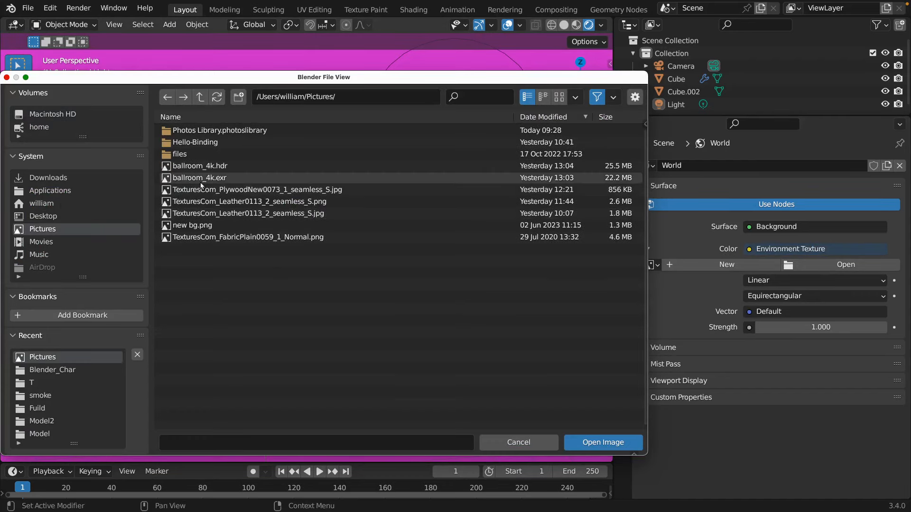
{"action": "left_click", "coordinate": [224, 167]}
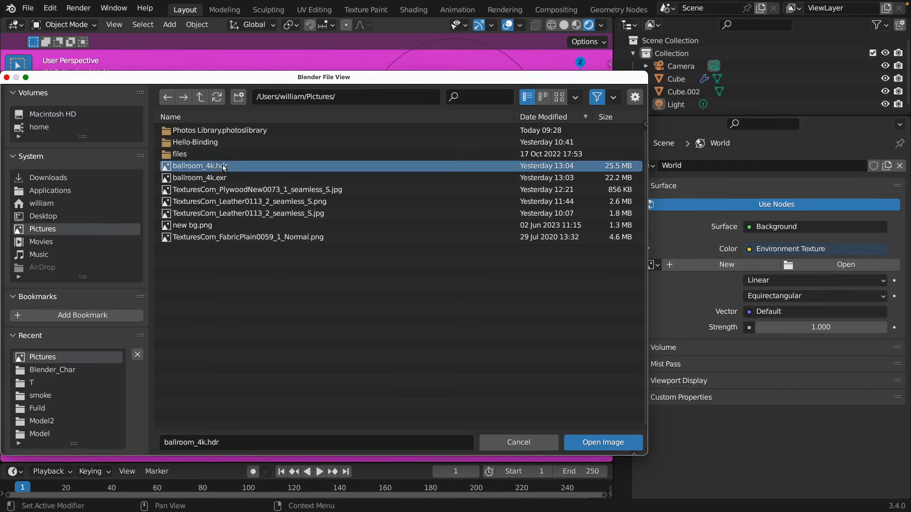
{"action": "double_click", "coordinate": [251, 166]}
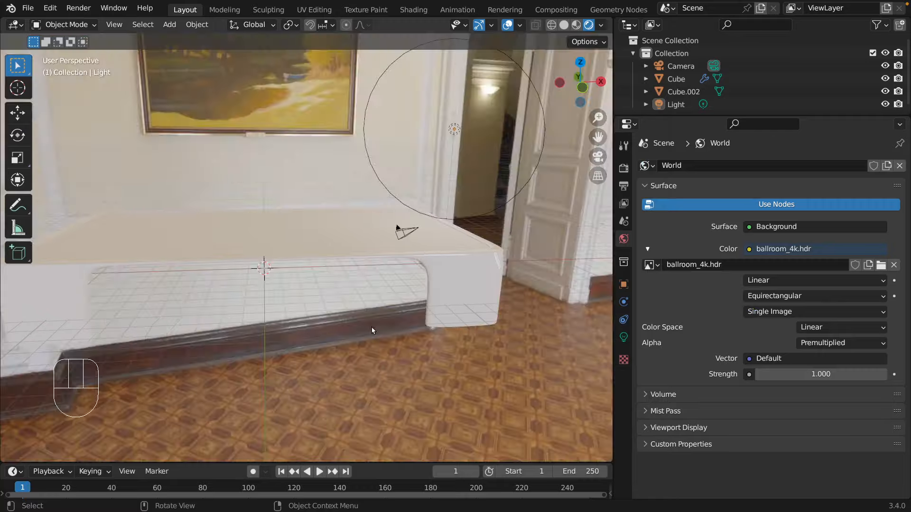
Delete the point light from the scene, leaving the environment texture as the only lighting
{"action": "middle_click_drag", "start_coordinate": [364, 375], "coordinate": [409, 382]}
{"action": "left_click", "coordinate": [676, 104]}
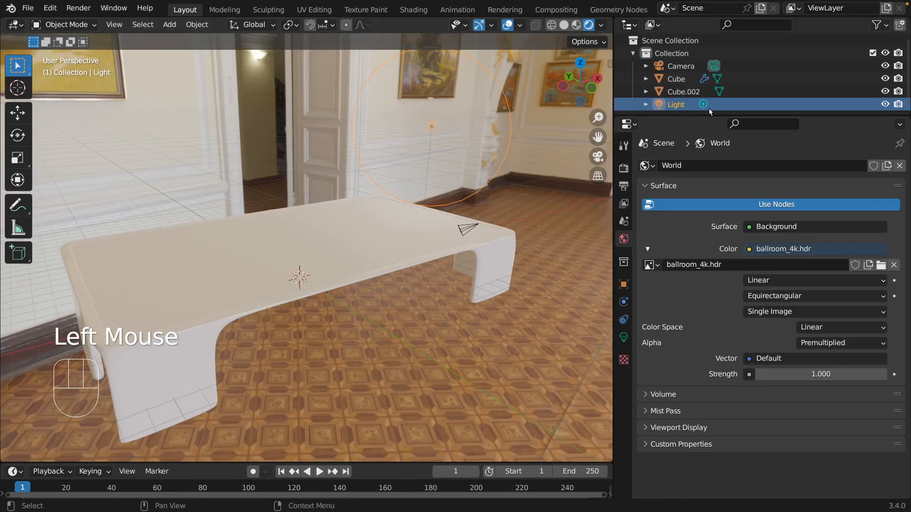
{"action": "key", "text": "x"}
{"action": "mouse_move", "coordinate": [537, 179]}
{"action": "middle_mouse_down"}
{"action": "mouse_move", "coordinate": [542, 240]}
{"action": "mouse_move", "coordinate": [517, 195]}
{"action": "middle_mouse_up"}
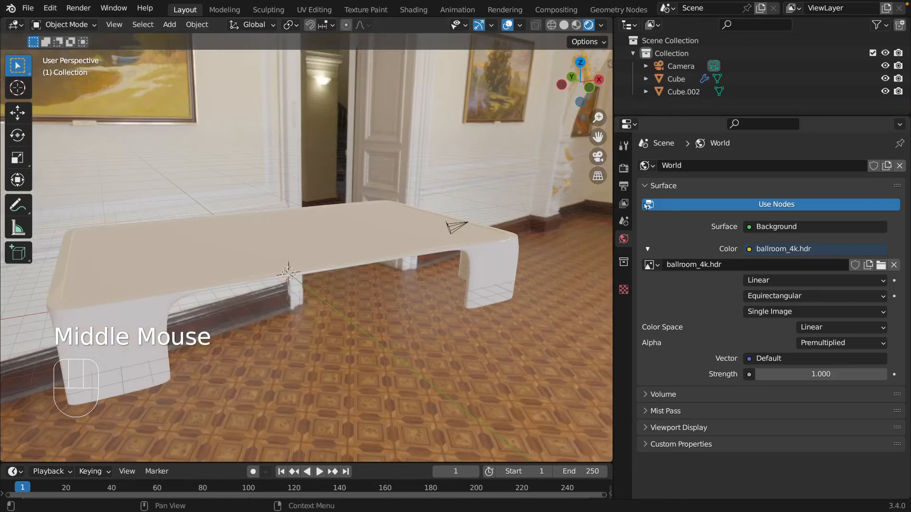
Select the table frame with its legs and bring up the surface settings of its "table" material
{"action": "left_click", "coordinate": [683, 91]}
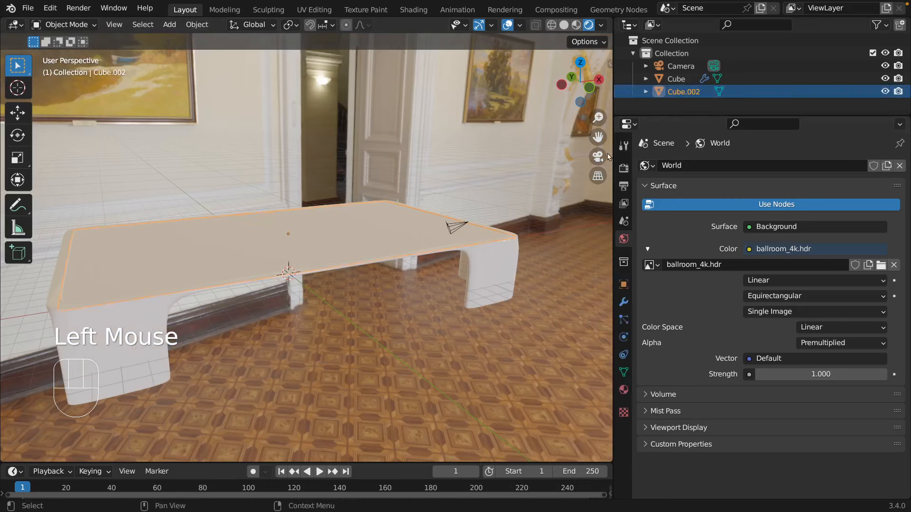
{"action": "double_click", "coordinate": [512, 254]}
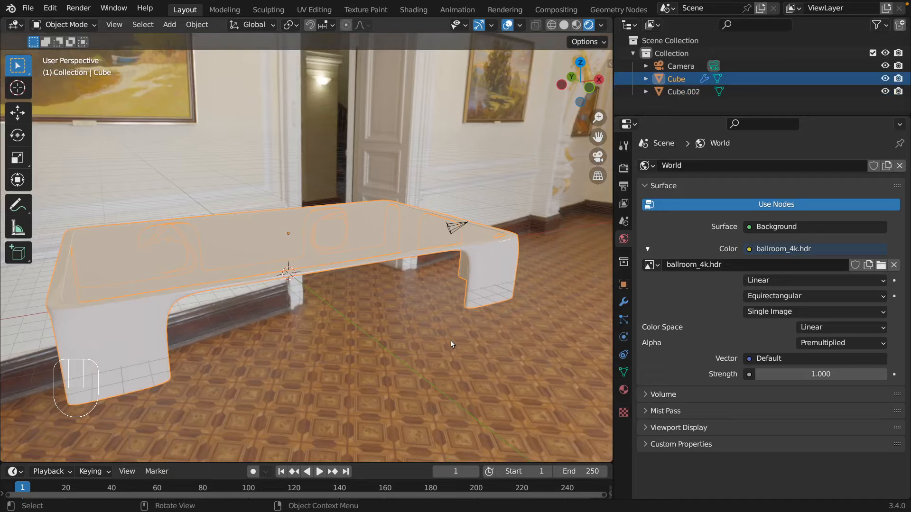
{"action": "middle_click_drag", "start_coordinate": [472, 336], "coordinate": [510, 269]}
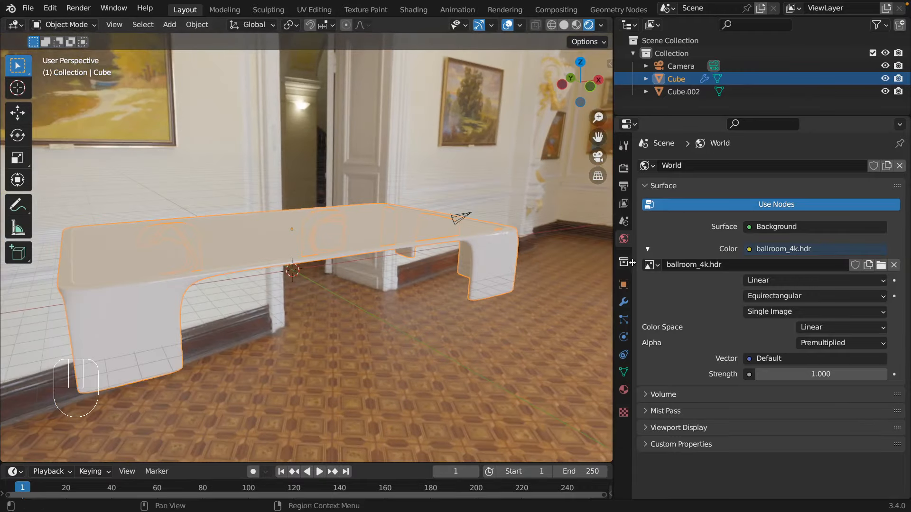
{"action": "left_click", "coordinate": [623, 389]}
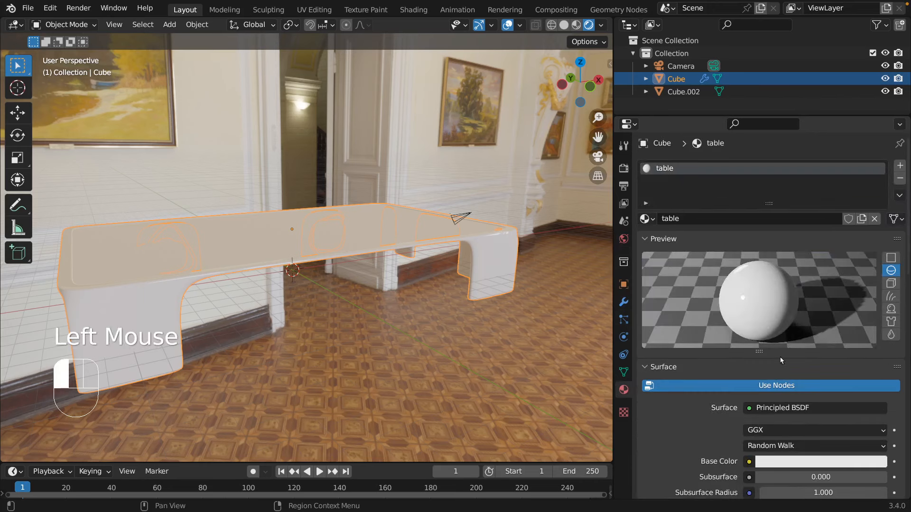
{"action": "scroll", "coordinate": [742, 417], "scroll_direction": "down", "scroll_amount": 3}
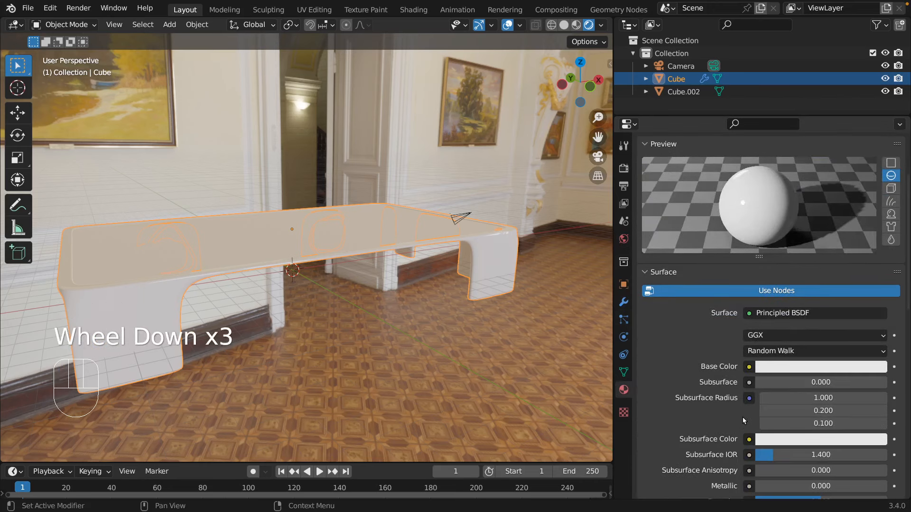
{"action": "scroll", "coordinate": [742, 417], "scroll_direction": "down", "scroll_amount": 1}
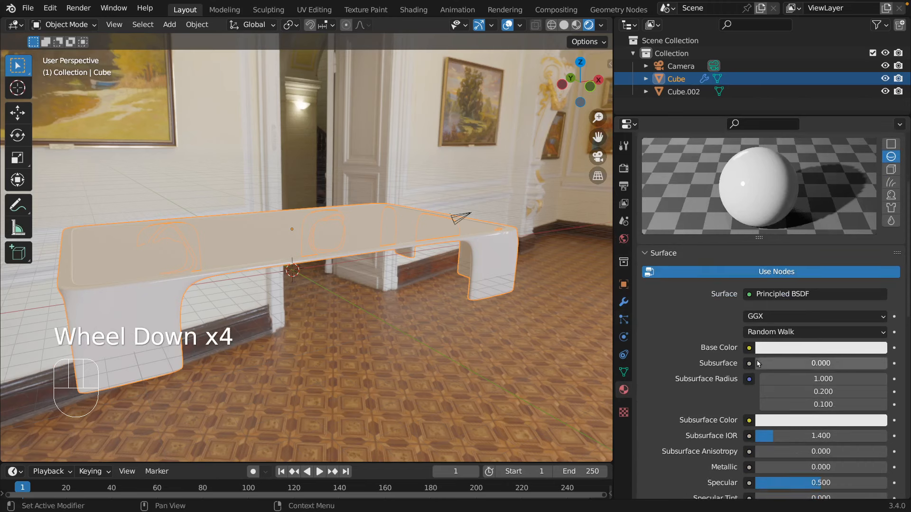
Set the table material's base colour to a dark brown with hue 0.049, saturation 0.941 and value 0.050
{"action": "left_click", "coordinate": [792, 349]}
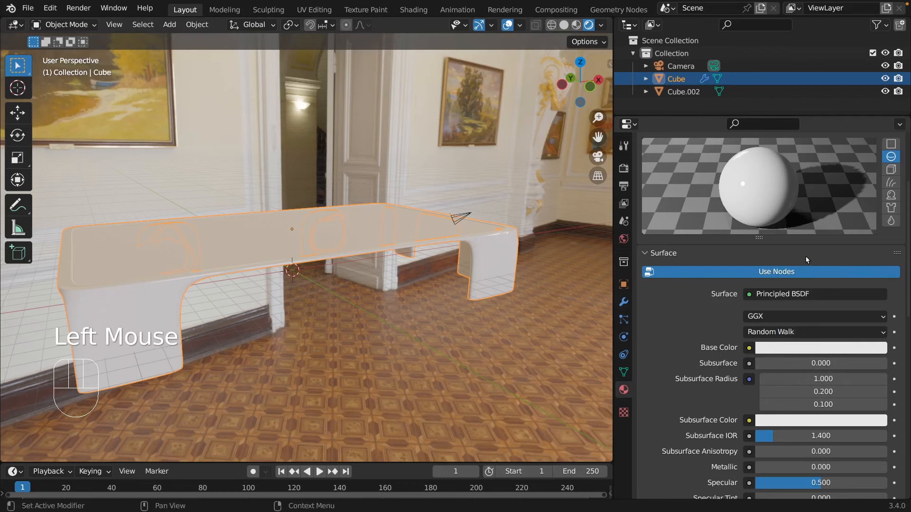
{"action": "left_click", "coordinate": [811, 349]}
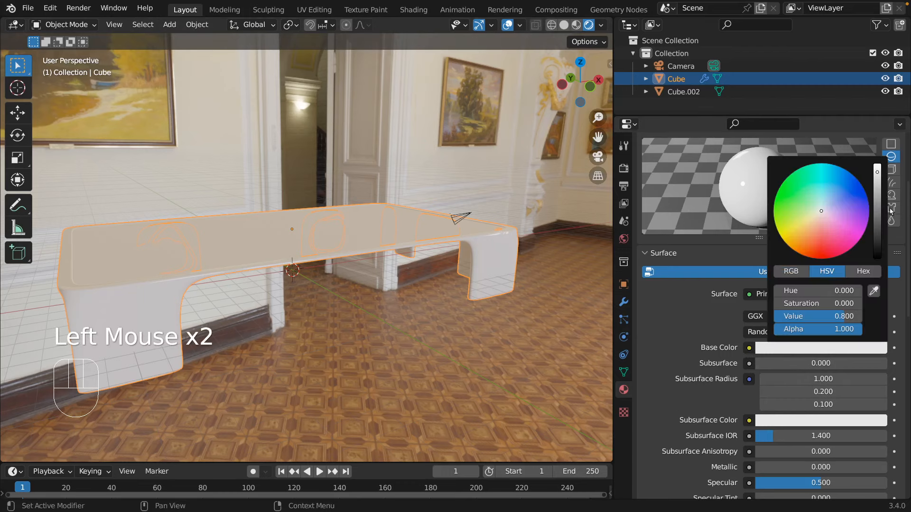
{"action": "left_click_drag", "start_coordinate": [879, 205], "coordinate": [878, 233]}
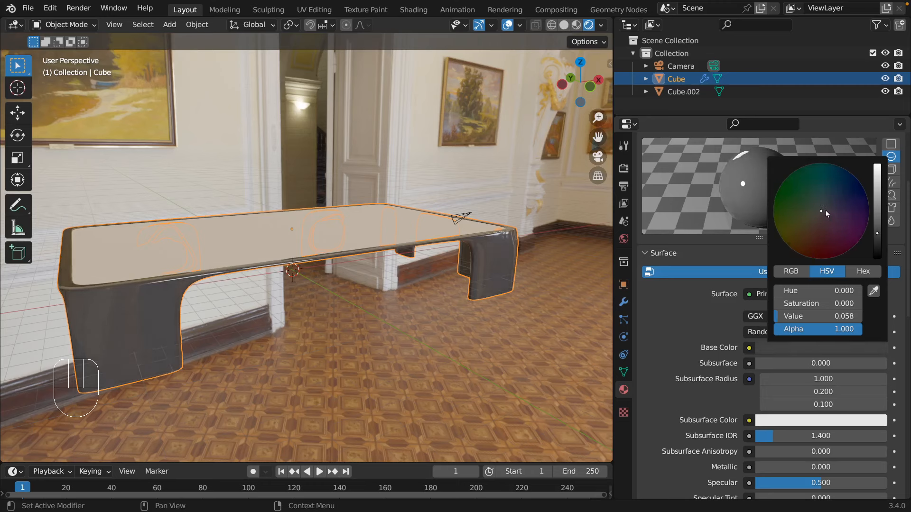
{"action": "mouse_move", "coordinate": [828, 214]}
{"action": "left_mouse_down"}
{"action": "mouse_move", "coordinate": [831, 229]}
{"action": "mouse_move", "coordinate": [801, 193]}
{"action": "mouse_move", "coordinate": [806, 239]}
{"action": "left_mouse_up"}
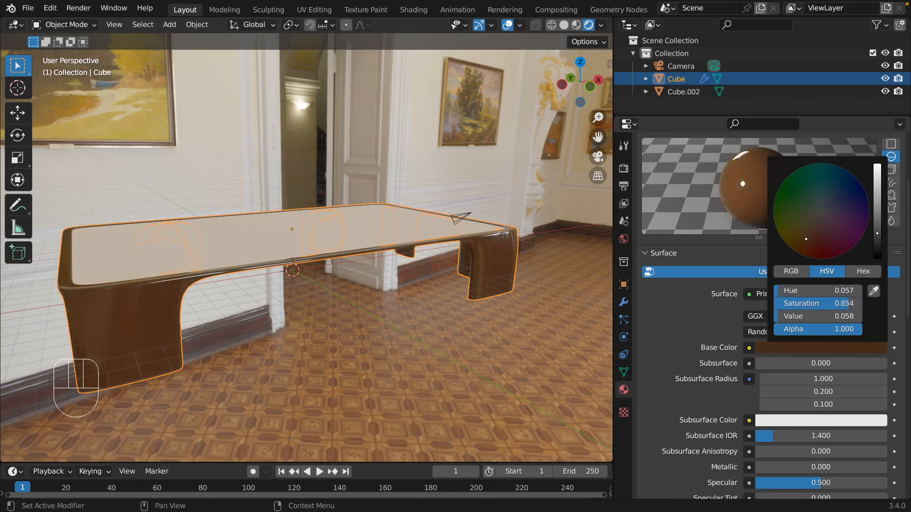
{"action": "left_click_drag", "start_coordinate": [876, 233], "coordinate": [878, 176]}
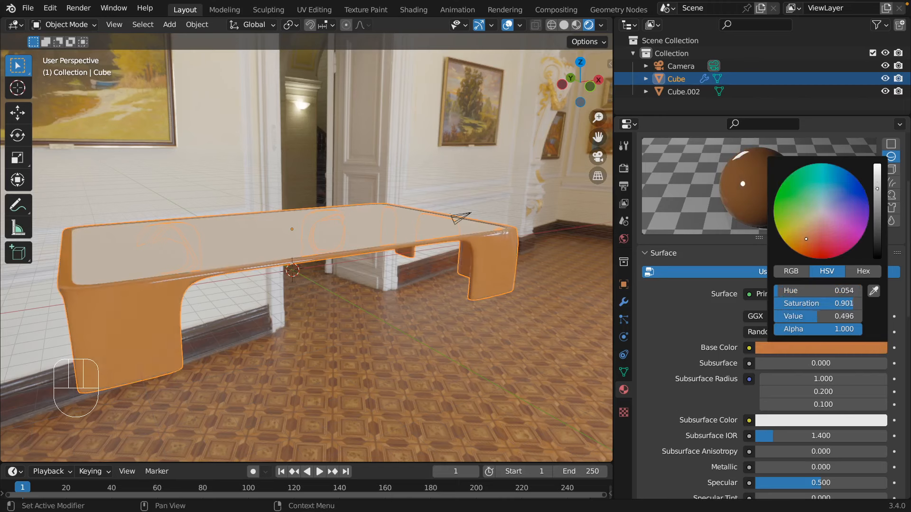
{"action": "left_click_drag", "start_coordinate": [806, 239], "coordinate": [803, 247]}
{"action": "mouse_move", "coordinate": [878, 176]}
{"action": "left_mouse_down"}
{"action": "mouse_move", "coordinate": [877, 207]}
{"action": "mouse_move", "coordinate": [877, 198]}
{"action": "left_mouse_up"}
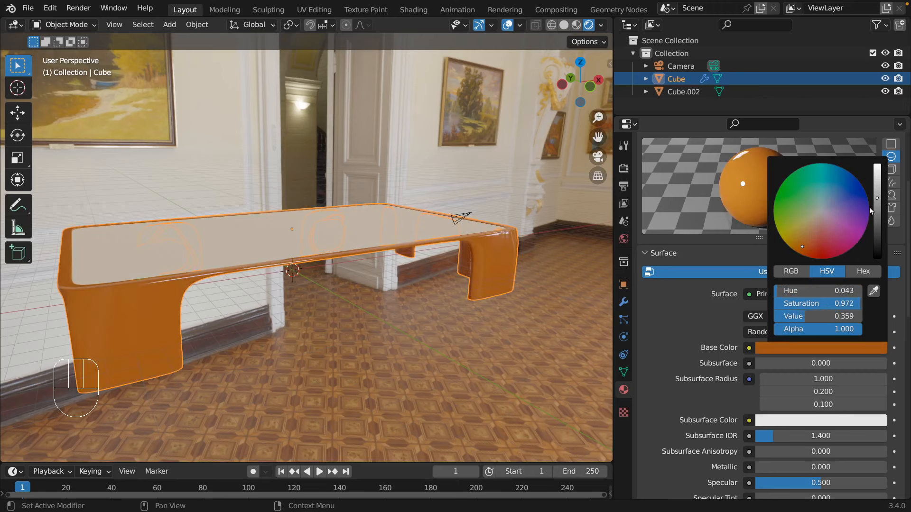
{"action": "left_click", "coordinate": [877, 223]}
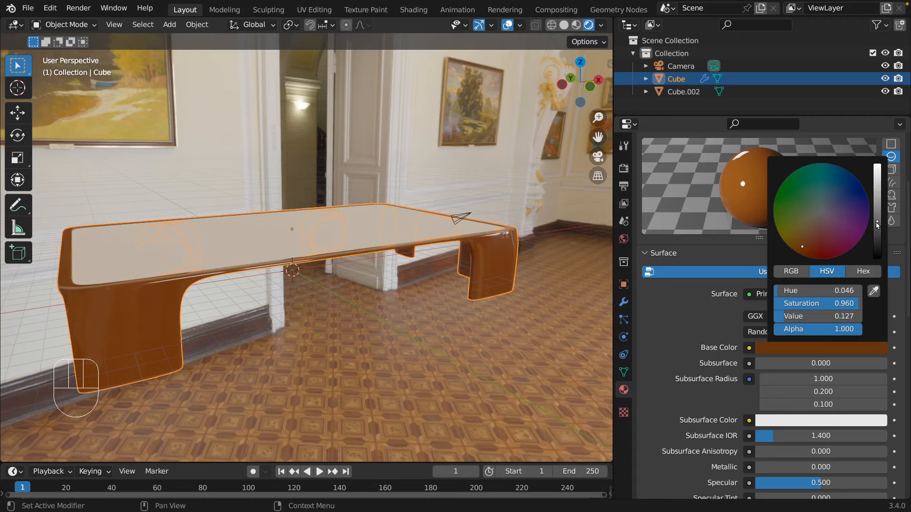
{"action": "left_click_drag", "start_coordinate": [877, 224], "coordinate": [877, 236]}
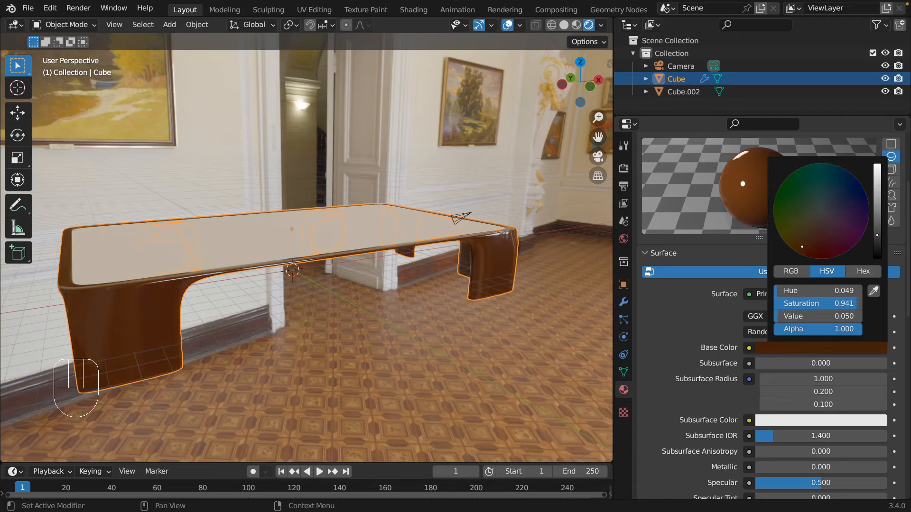
{"action": "left_click", "coordinate": [465, 317]}
{"action": "mouse_move", "coordinate": [465, 317]}
{"action": "middle_mouse_down"}
{"action": "mouse_move", "coordinate": [466, 333]}
{"action": "mouse_move", "coordinate": [493, 343]}
{"action": "mouse_move", "coordinate": [256, 368]}
{"action": "mouse_move", "coordinate": [330, 346]}
{"action": "mouse_move", "coordinate": [428, 342]}
{"action": "mouse_move", "coordinate": [383, 349]}
{"action": "mouse_move", "coordinate": [527, 355]}
{"action": "middle_mouse_up"}
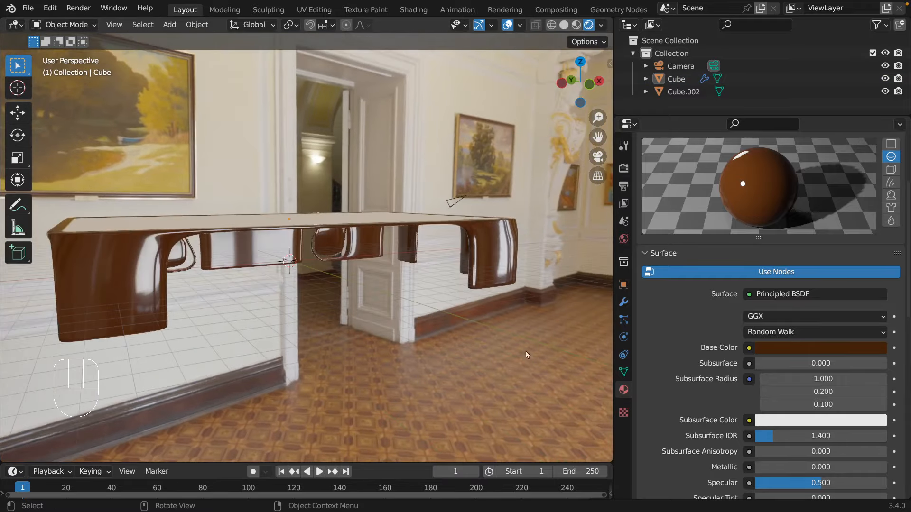
Set the table material's Metallic to 1.000 and its Roughness to 0.000
{"action": "scroll", "coordinate": [695, 392], "scroll_direction": "down", "scroll_amount": 2}
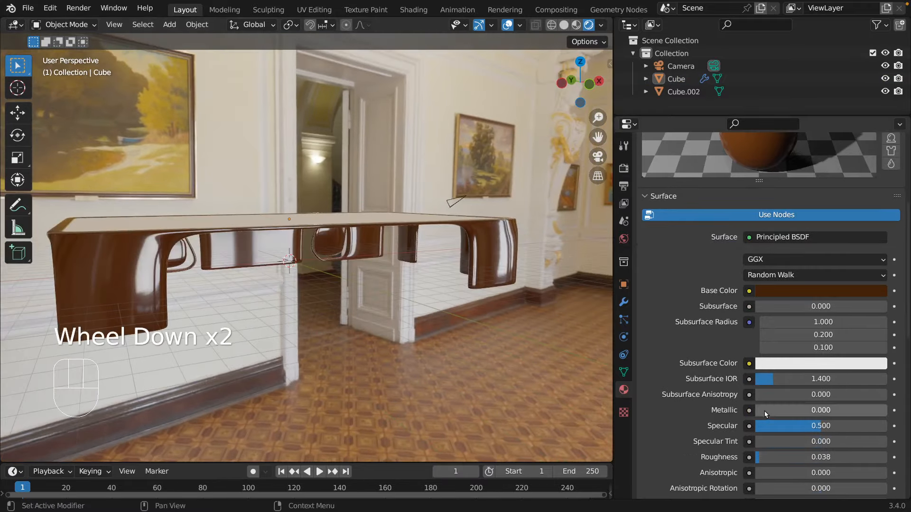
{"action": "left_click_drag", "start_coordinate": [766, 409], "coordinate": [856, 409]}
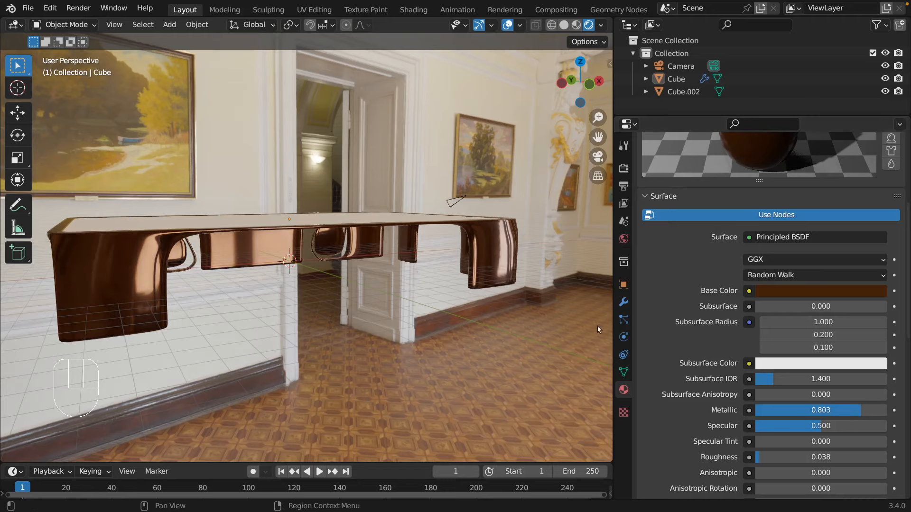
{"action": "scroll", "coordinate": [505, 226], "scroll_direction": "down", "scroll_amount": 3}
{"action": "scroll", "coordinate": [505, 226], "scroll_direction": "up", "scroll_amount": 5}
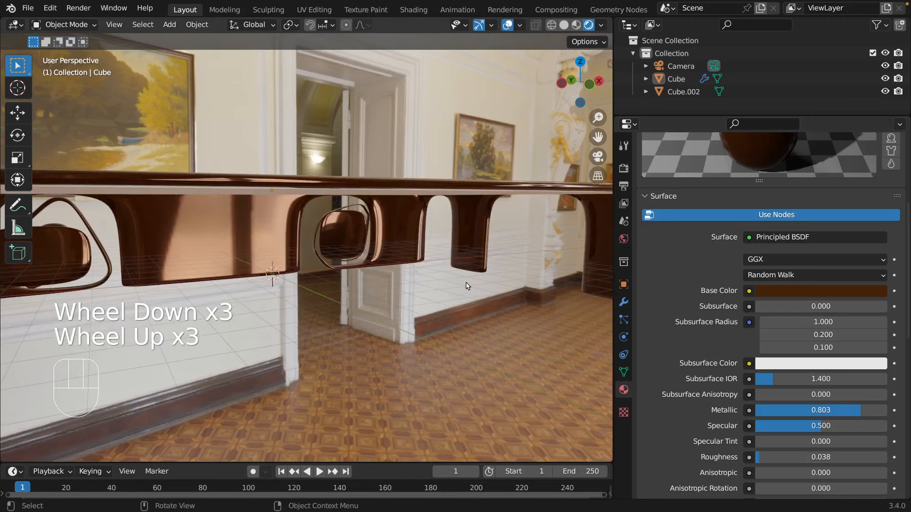
{"action": "middle_click_drag", "start_coordinate": [467, 286], "coordinate": [508, 287]}
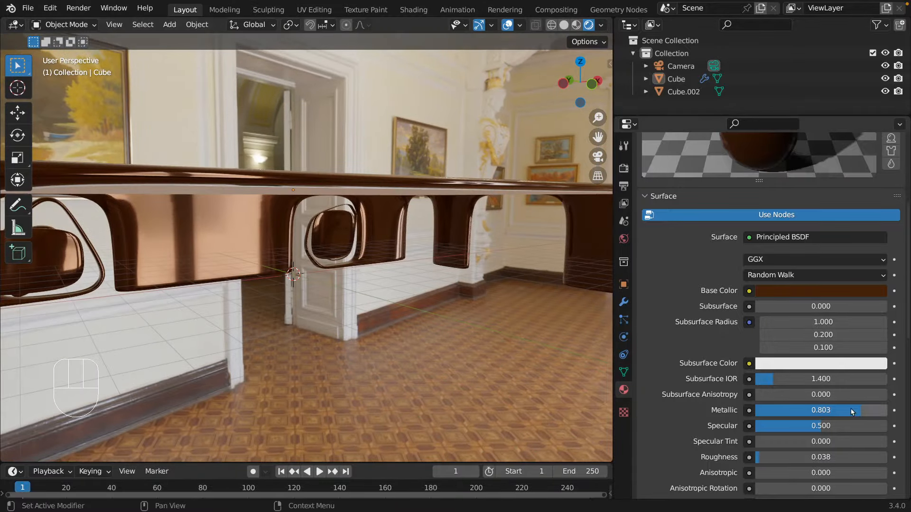
{"action": "left_click_drag", "start_coordinate": [850, 408], "coordinate": [892, 409]}
{"action": "middle_click_drag", "start_coordinate": [575, 320], "coordinate": [517, 326]}
{"action": "scroll", "coordinate": [407, 315], "scroll_direction": "down", "scroll_amount": 2}
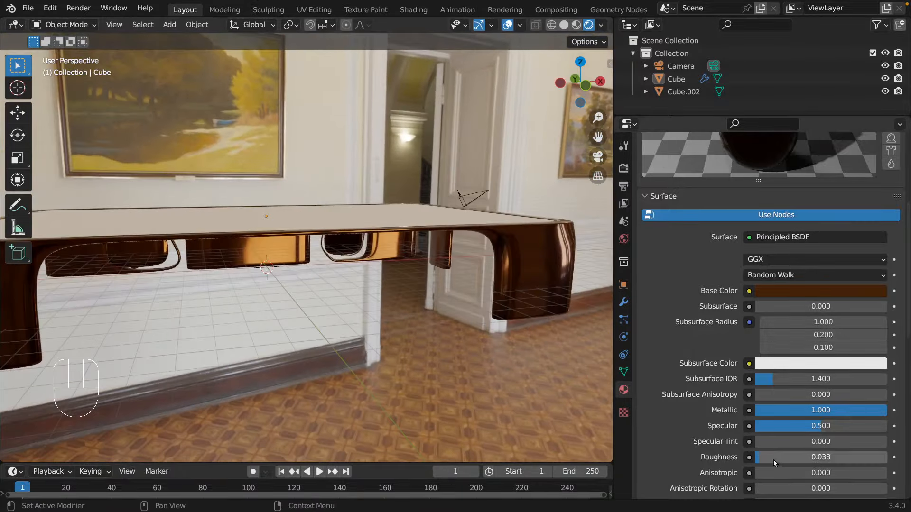
{"action": "left_click_drag", "start_coordinate": [773, 459], "coordinate": [755, 458]}
{"action": "middle_click_drag", "start_coordinate": [611, 341], "coordinate": [567, 346]}
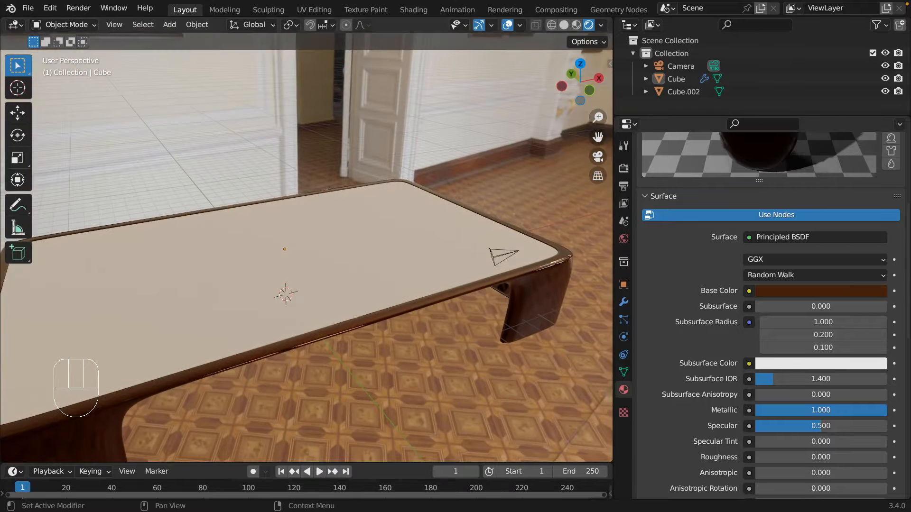
Select the separate tabletop panel and add a new material to it
{"action": "scroll", "coordinate": [769, 308], "scroll_direction": "up", "scroll_amount": 5}
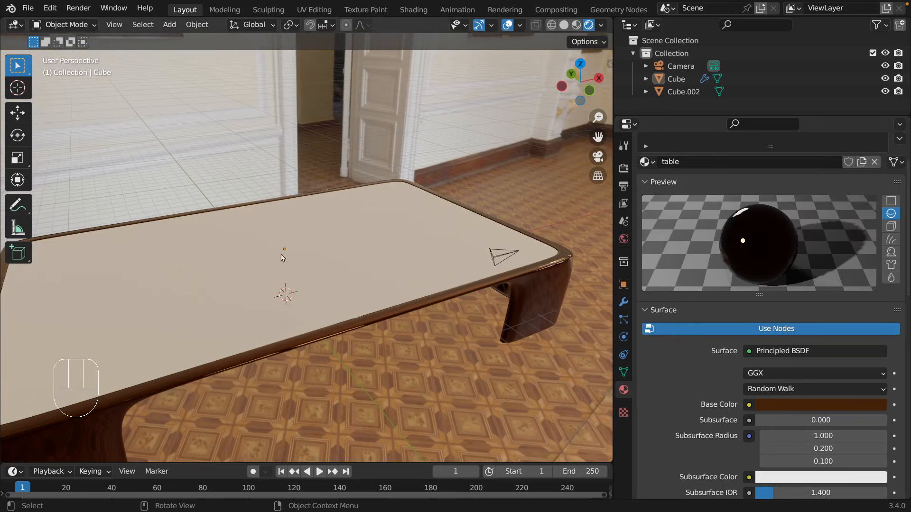
{"action": "left_click", "coordinate": [426, 260]}
{"action": "double_click", "coordinate": [410, 241]}
{"action": "left_click", "coordinate": [627, 392]}
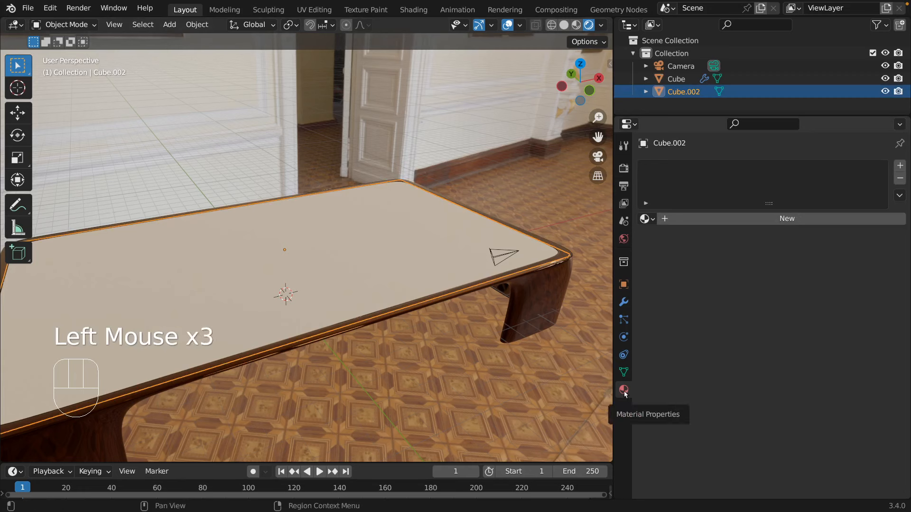
{"action": "left_click", "coordinate": [746, 224]}
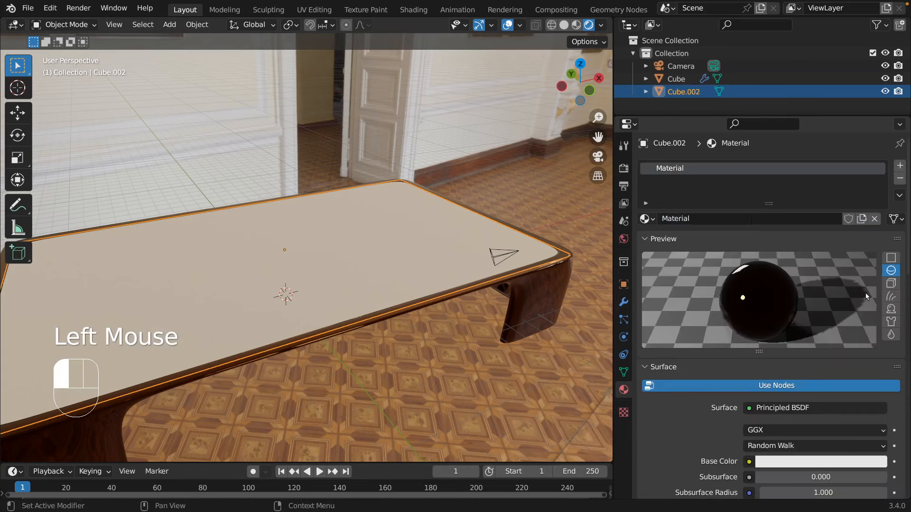
Examine the surface parameters and blend settings of the tabletop's new material
{"action": "scroll", "coordinate": [704, 437], "scroll_direction": "down", "scroll_amount": 5}
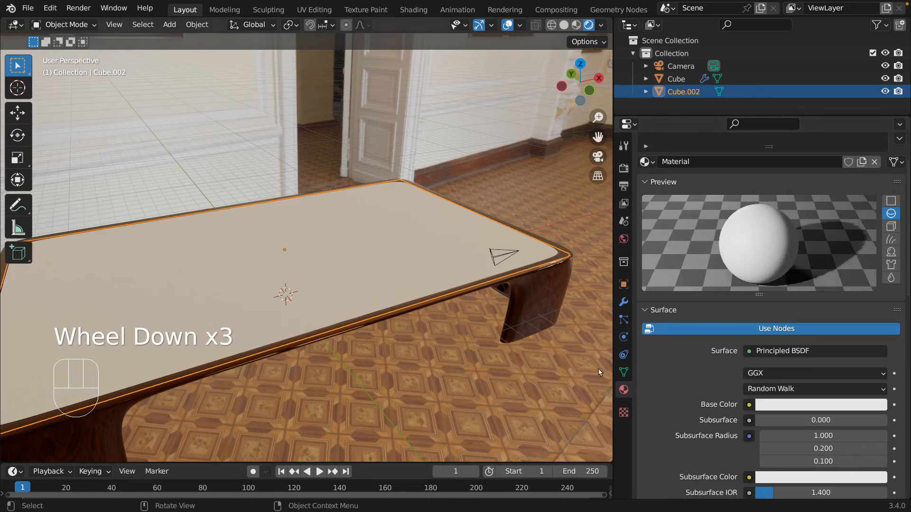
{"action": "scroll", "coordinate": [703, 402], "scroll_direction": "down", "scroll_amount": 8}
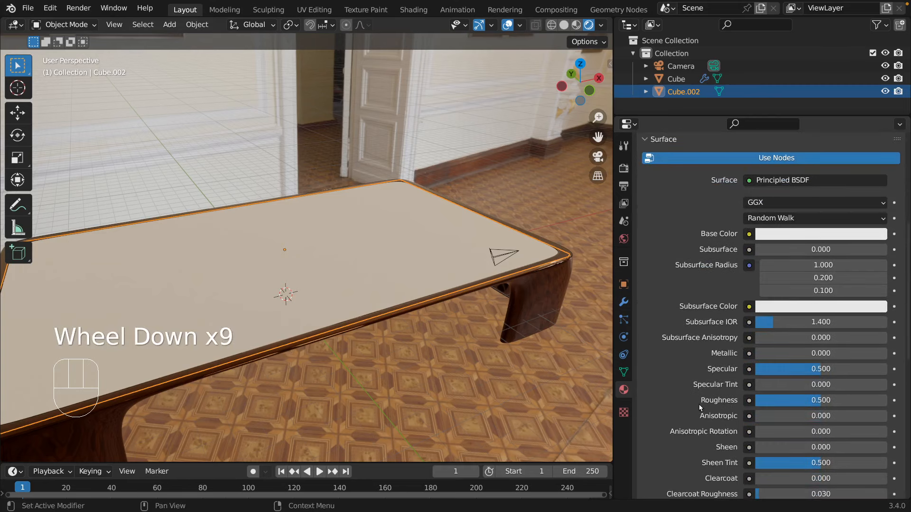
{"action": "scroll", "coordinate": [700, 406], "scroll_direction": "down", "scroll_amount": 5}
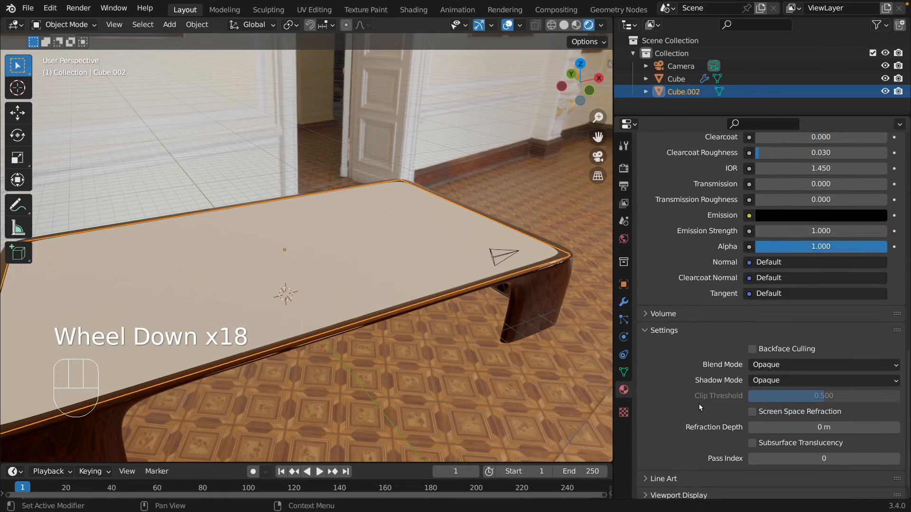
{"action": "scroll", "coordinate": [713, 391], "scroll_direction": "up", "scroll_amount": 5}
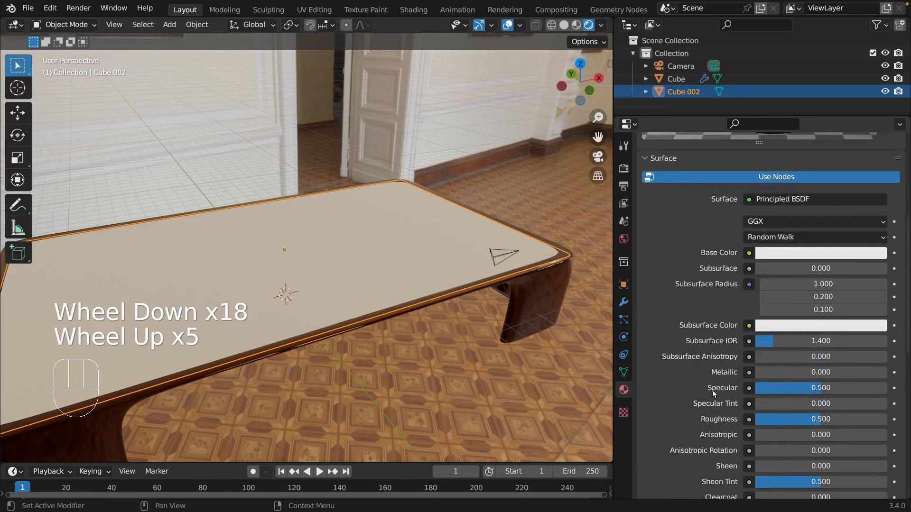
{"action": "scroll", "coordinate": [713, 391], "scroll_direction": "down", "scroll_amount": 6}
{"action": "scroll", "coordinate": [705, 362], "scroll_direction": "up", "scroll_amount": 4}
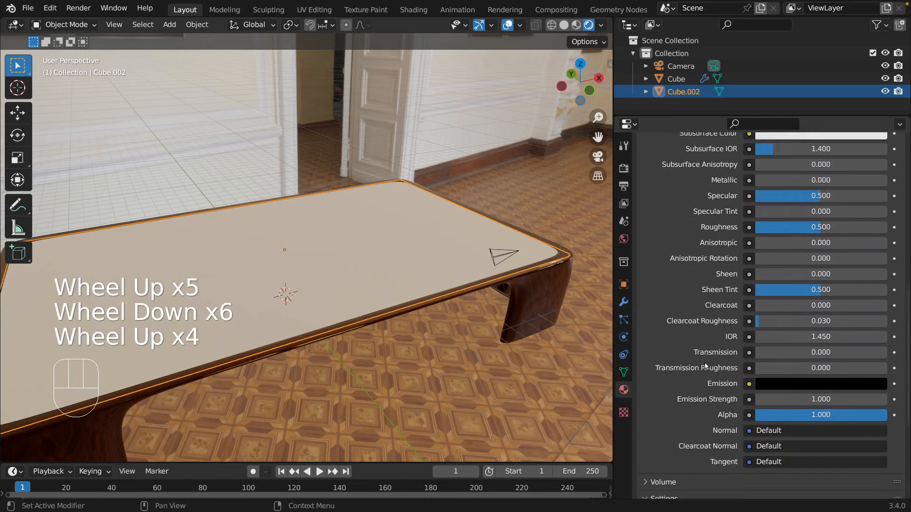
{"action": "scroll", "coordinate": [693, 366], "scroll_direction": "up", "scroll_amount": 1}
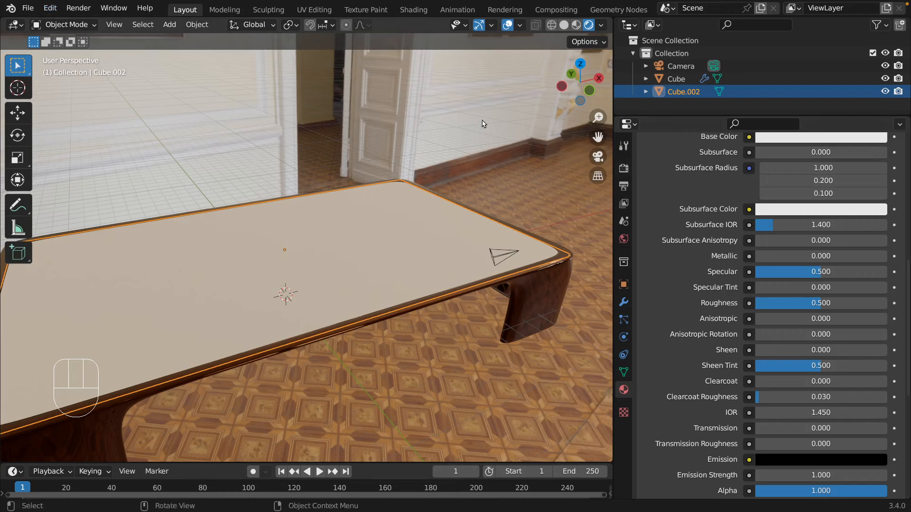
Search the add-on preferences for "archi", enable the Archimesh add-on, and close the preferences
{"action": "left_click", "coordinate": [50, 9]}
{"action": "left_click", "coordinate": [86, 190]}
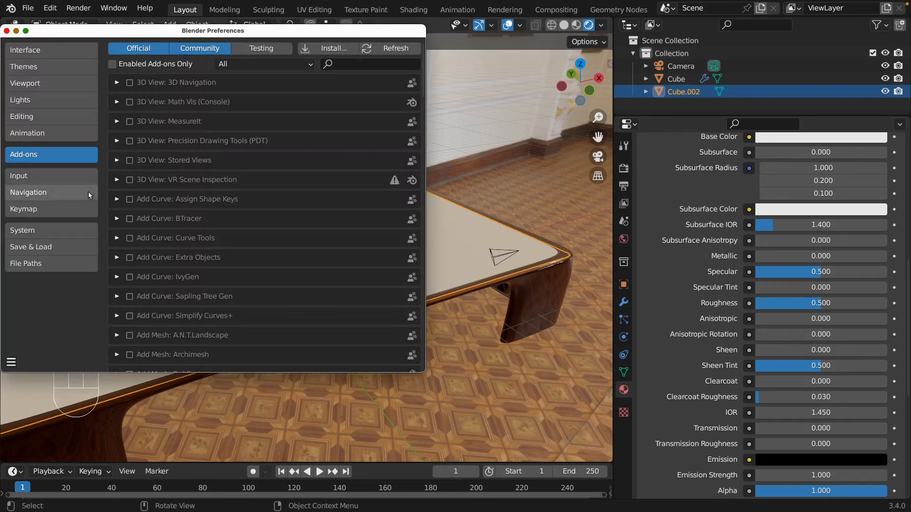
{"action": "left_click", "coordinate": [346, 64]}
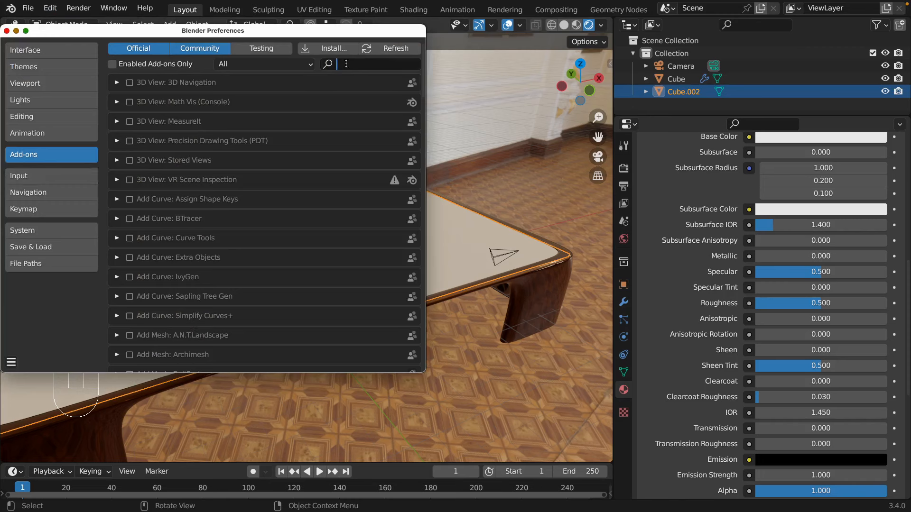
{"action": "type", "text": "archi"}
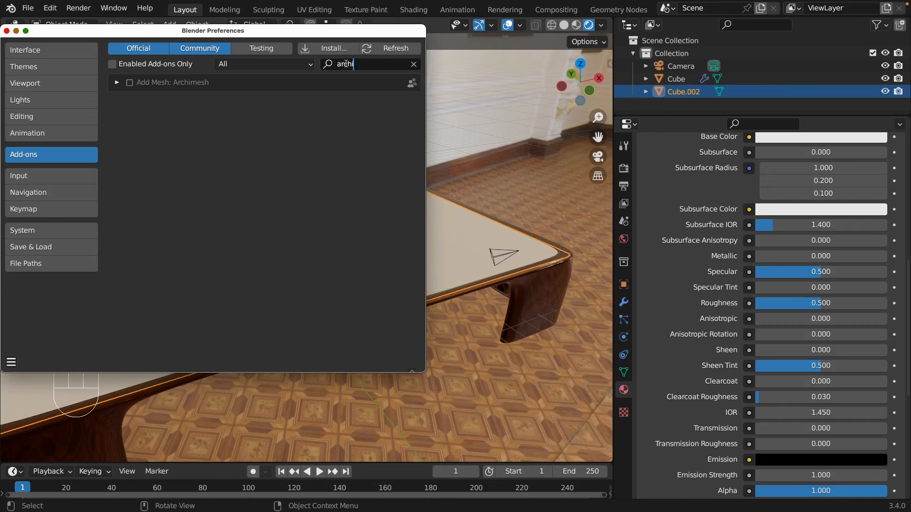
{"action": "left_click", "coordinate": [130, 83]}
{"action": "left_click", "coordinate": [7, 31]}
{"action": "left_click", "coordinate": [498, 192]}
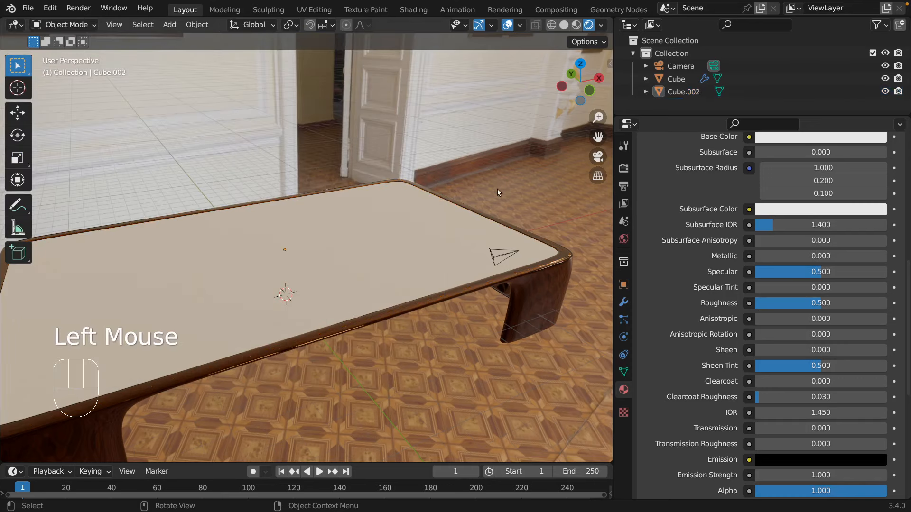
Switch the viewport to solid shading, add an Archimesh Panel Window, and move it above the table
{"action": "scroll", "coordinate": [298, 171], "scroll_direction": "down", "scroll_amount": 2}
{"action": "scroll", "coordinate": [298, 170], "scroll_direction": "up", "scroll_amount": 2}
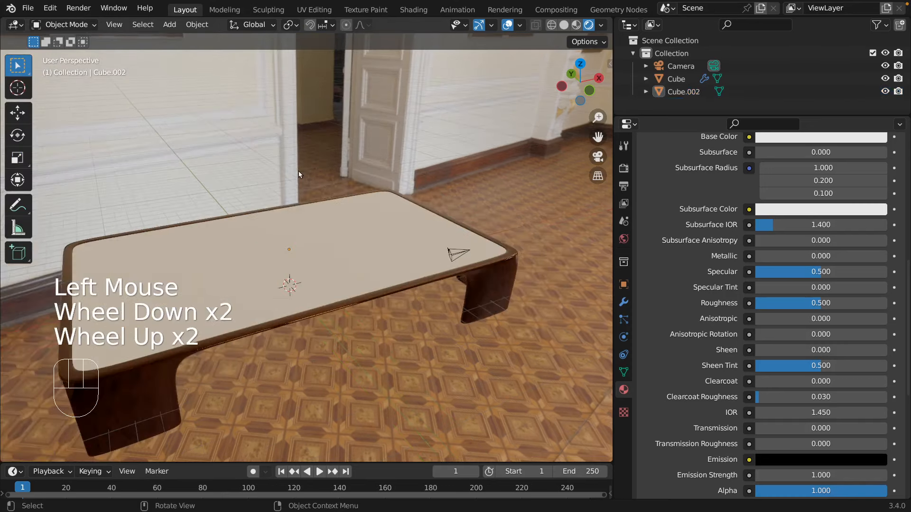
{"action": "left_click", "coordinate": [560, 25]}
{"action": "scroll", "coordinate": [214, 125], "scroll_direction": "up", "scroll_amount": 2}
{"action": "scroll", "coordinate": [213, 124], "scroll_direction": "down", "scroll_amount": 1}
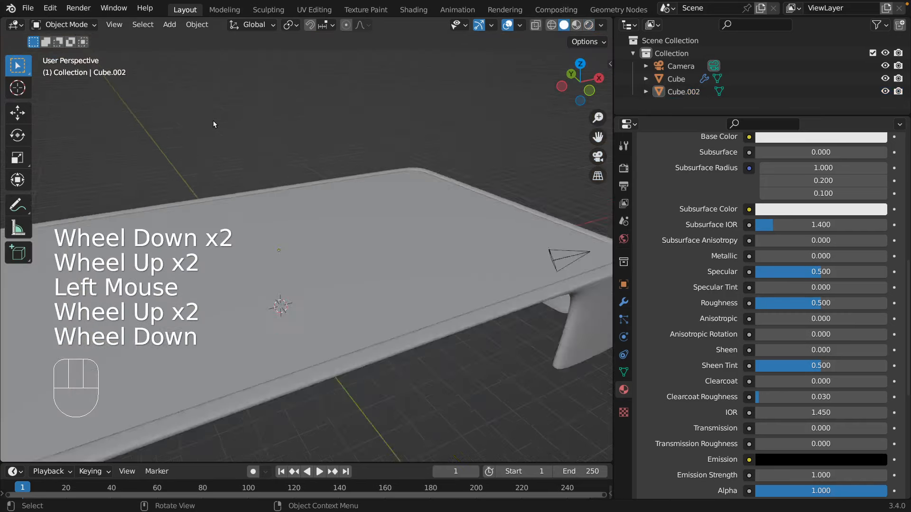
{"action": "scroll", "coordinate": [223, 135], "scroll_direction": "down", "scroll_amount": 2}
{"action": "key", "text": "shift+a"}
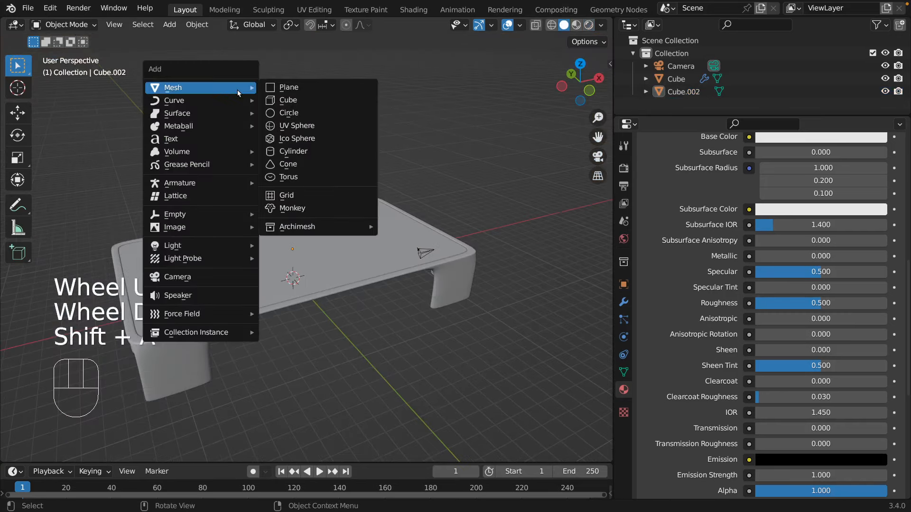
{"action": "mouse_move", "coordinate": [351, 223]}
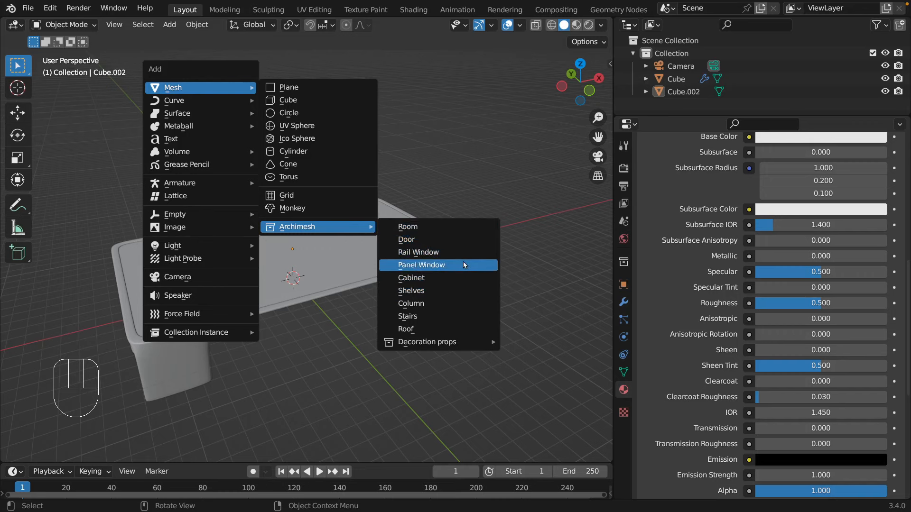
{"action": "left_click", "coordinate": [426, 268]}
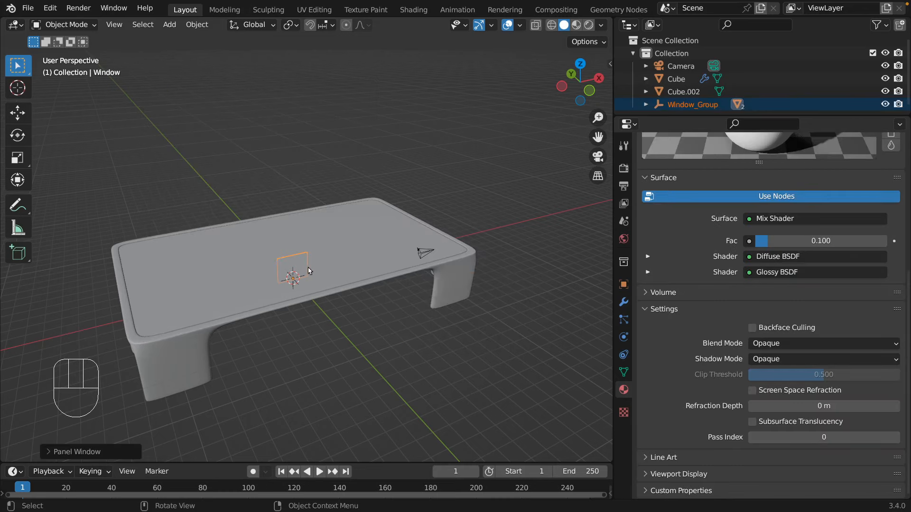
{"action": "key", "text": "g"}
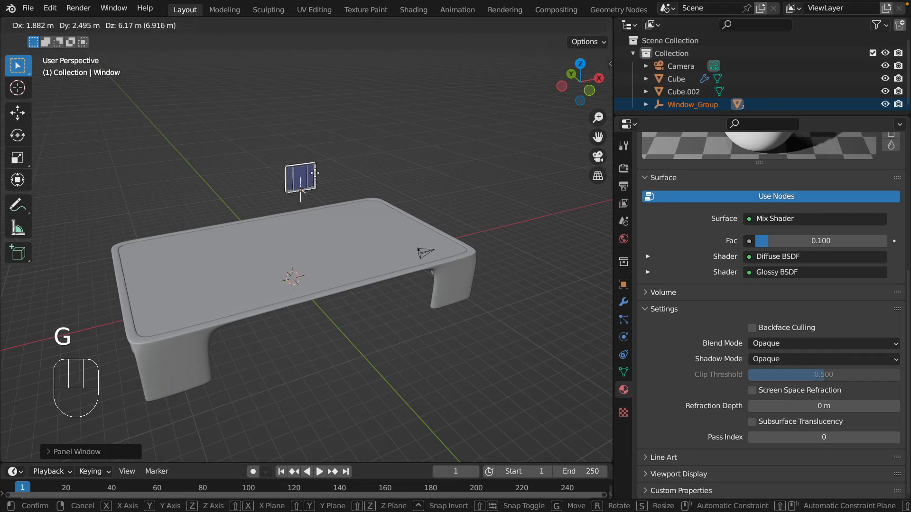
{"action": "left_click", "coordinate": [305, 153]}
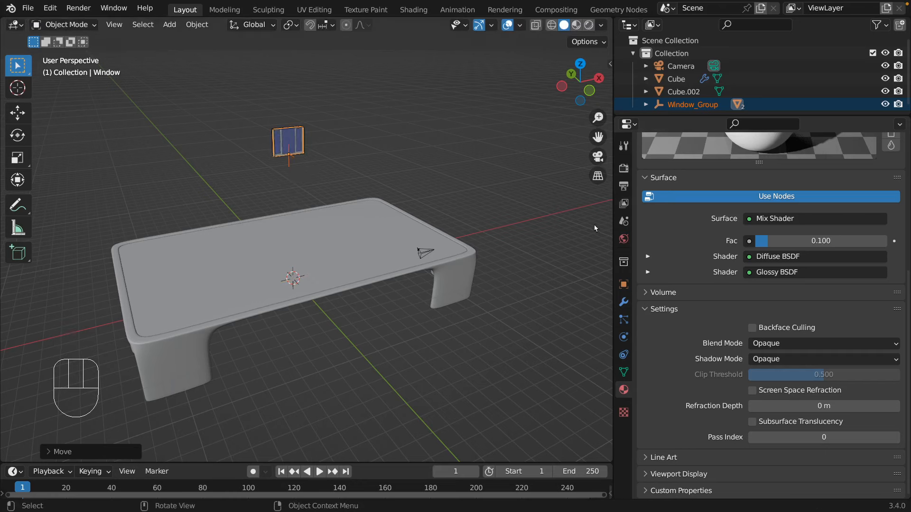
Select the tabletop panel and replace its material with the existing Glass material
{"action": "left_click", "coordinate": [323, 233]}
{"action": "scroll", "coordinate": [661, 210], "scroll_direction": "up", "scroll_amount": 3}
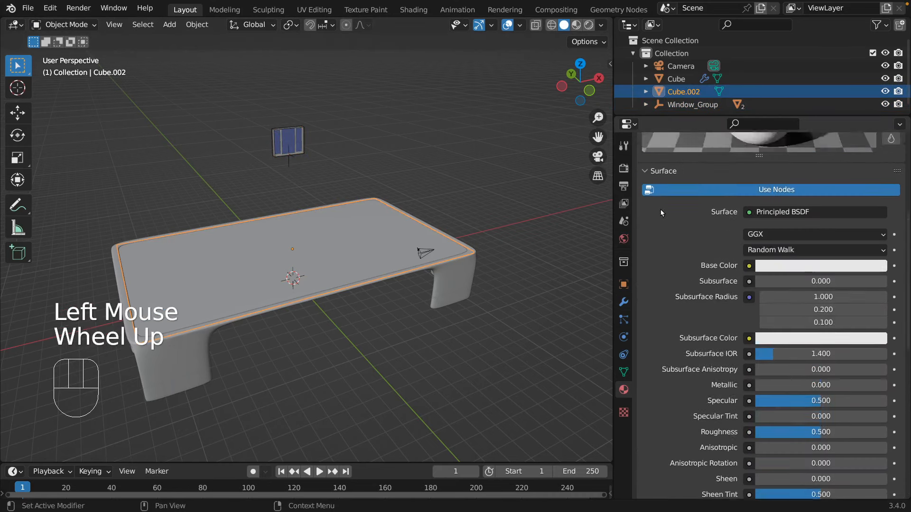
{"action": "scroll", "coordinate": [664, 213], "scroll_direction": "up", "scroll_amount": 2}
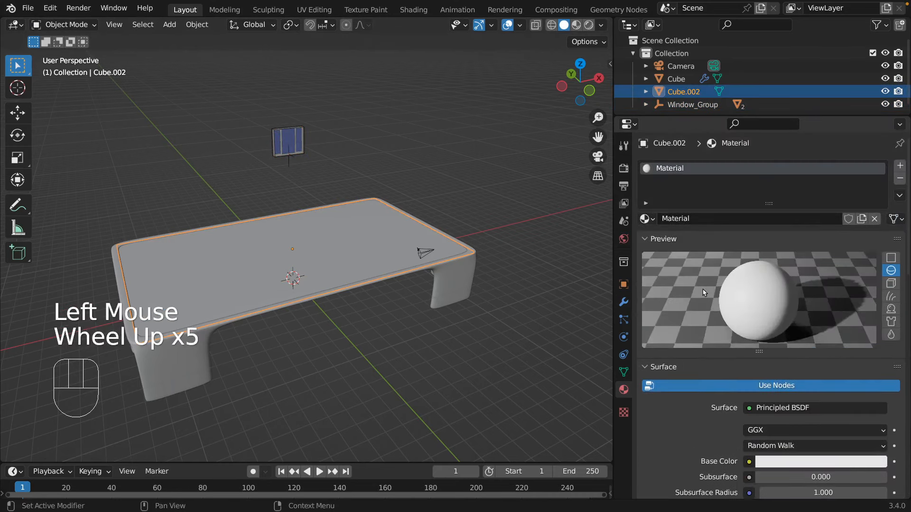
{"action": "left_click", "coordinate": [652, 221]}
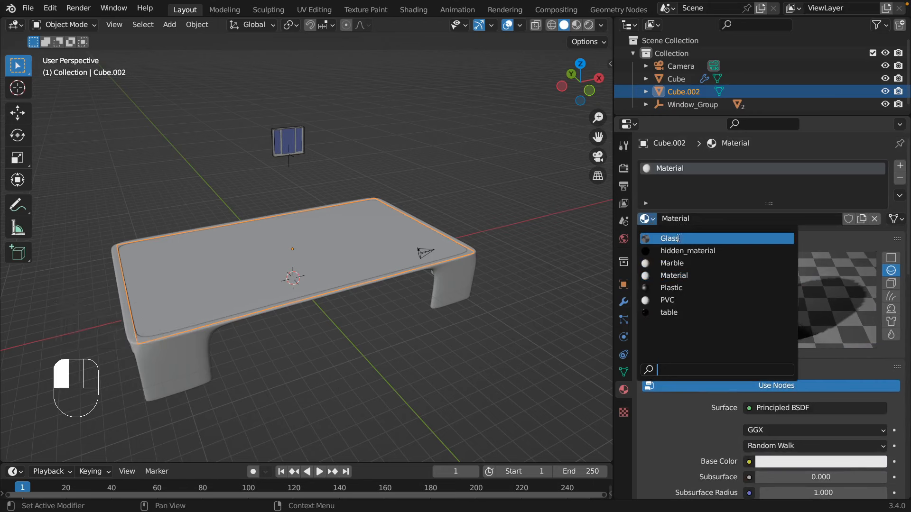
{"action": "left_click", "coordinate": [712, 239]}
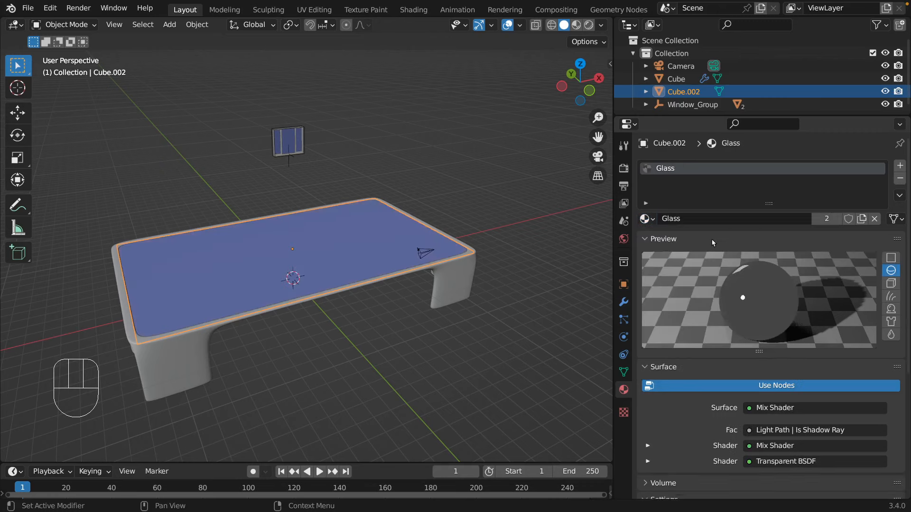
{"action": "scroll", "coordinate": [743, 424], "scroll_direction": "down", "scroll_amount": 7}
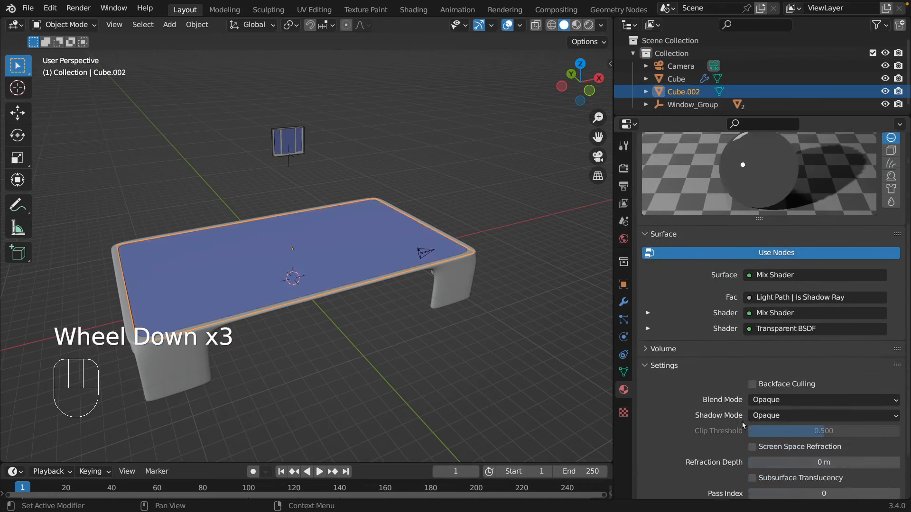
{"action": "scroll", "coordinate": [745, 372], "scroll_direction": "up", "scroll_amount": 5}
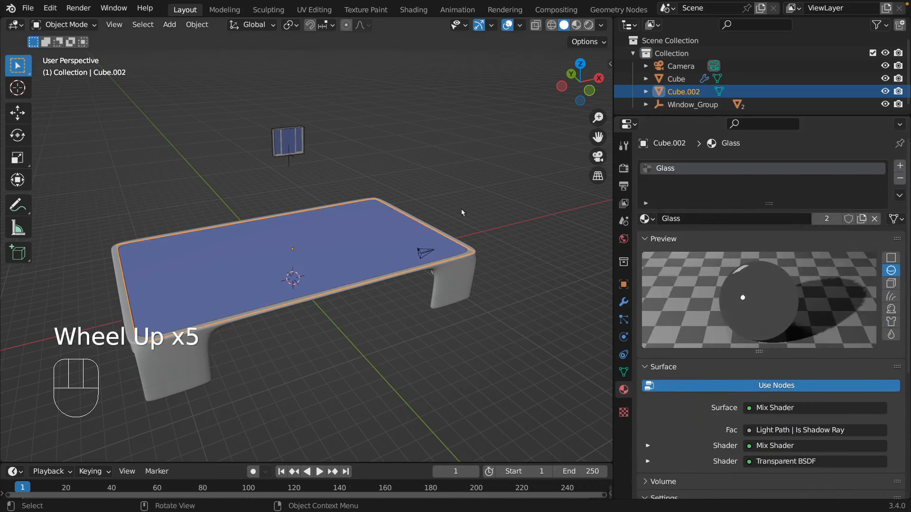
Select the Window_Group object above the table and delete it
{"action": "left_click", "coordinate": [546, 118]}
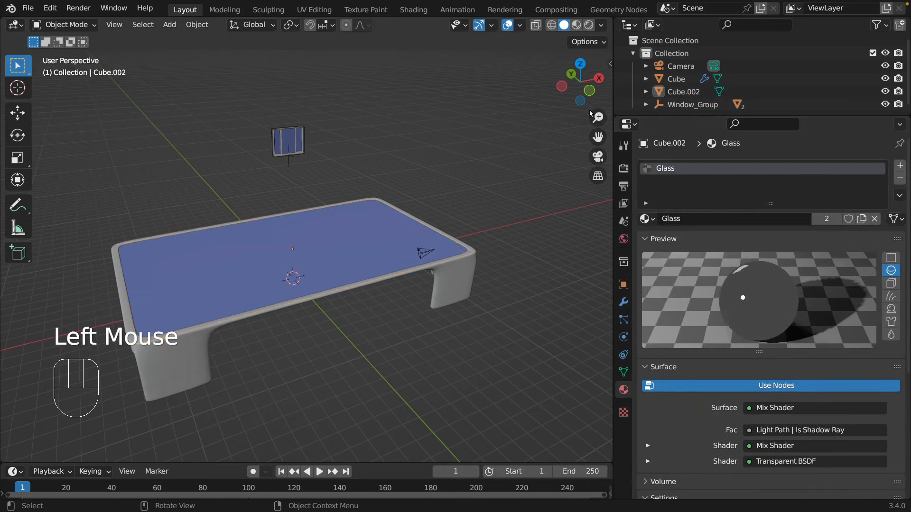
{"action": "left_click", "coordinate": [714, 106]}
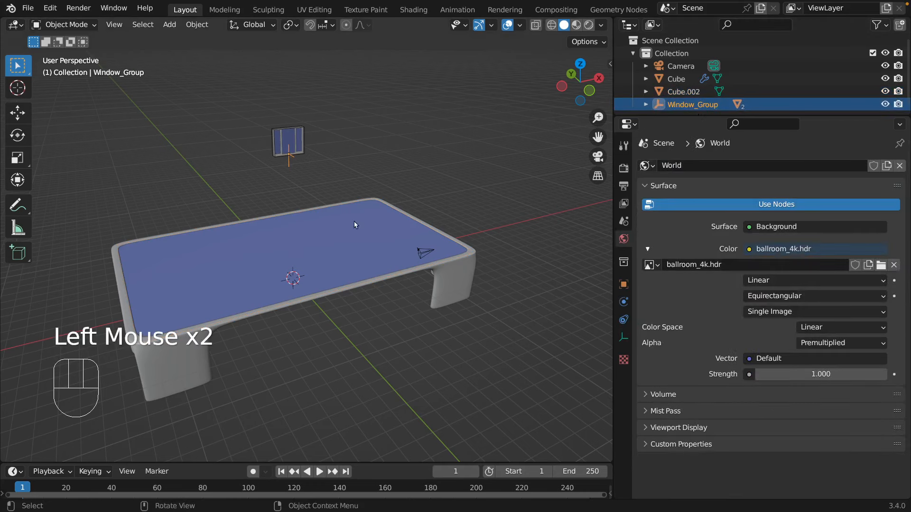
{"action": "key", "text": "x"}
{"action": "left_click", "coordinate": [357, 193]}
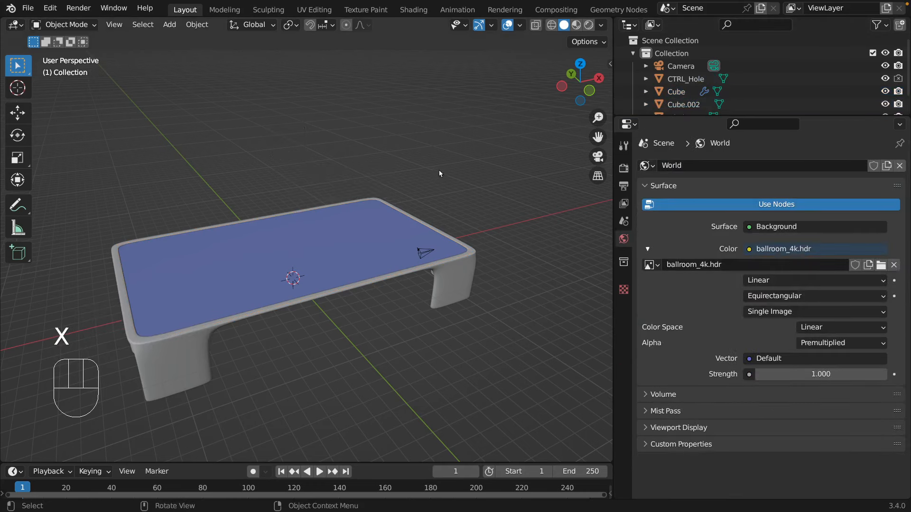
Switch the viewport to rendered shading and inspect the glass tabletop from several angles
{"action": "left_click", "coordinate": [587, 28]}
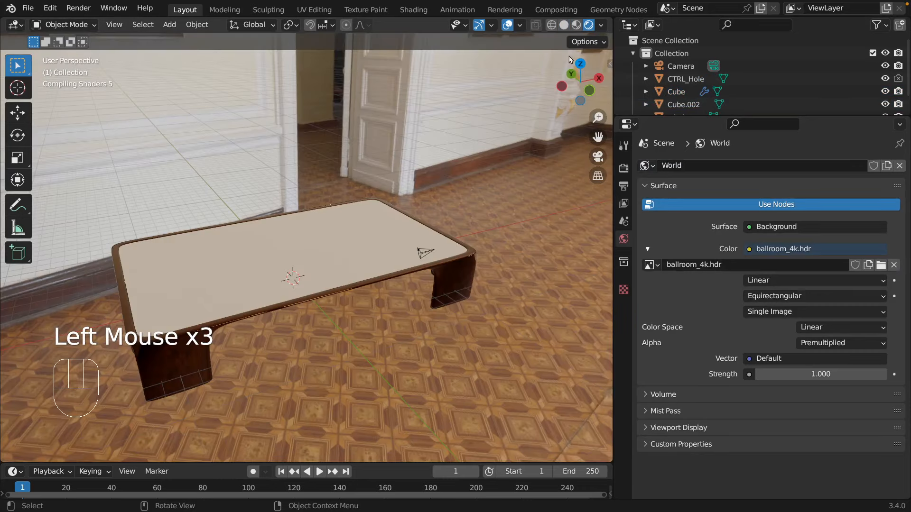
{"action": "mouse_move", "coordinate": [375, 344]}
{"action": "middle_mouse_down"}
{"action": "mouse_move", "coordinate": [479, 338]}
{"action": "mouse_move", "coordinate": [383, 322]}
{"action": "mouse_move", "coordinate": [397, 322]}
{"action": "mouse_move", "coordinate": [405, 339]}
{"action": "mouse_move", "coordinate": [450, 360]}
{"action": "mouse_move", "coordinate": [507, 348]}
{"action": "mouse_move", "coordinate": [403, 253]}
{"action": "mouse_move", "coordinate": [376, 379]}
{"action": "mouse_move", "coordinate": [338, 337]}
{"action": "mouse_move", "coordinate": [449, 337]}
{"action": "mouse_move", "coordinate": [434, 332]}
{"action": "middle_mouse_up"}
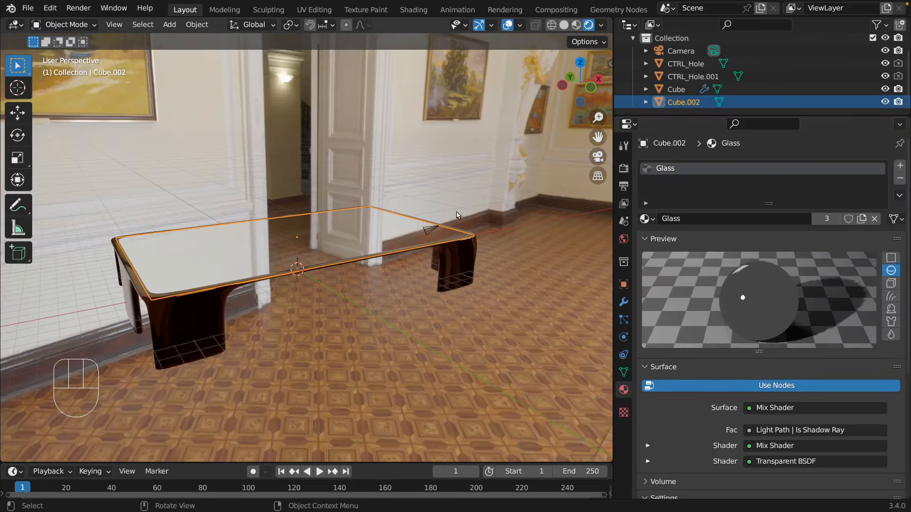
{"action": "left_click", "coordinate": [463, 166]}
{"action": "middle_click_drag", "start_coordinate": [463, 166], "coordinate": [349, 247]}
{"action": "left_click", "coordinate": [348, 248]}
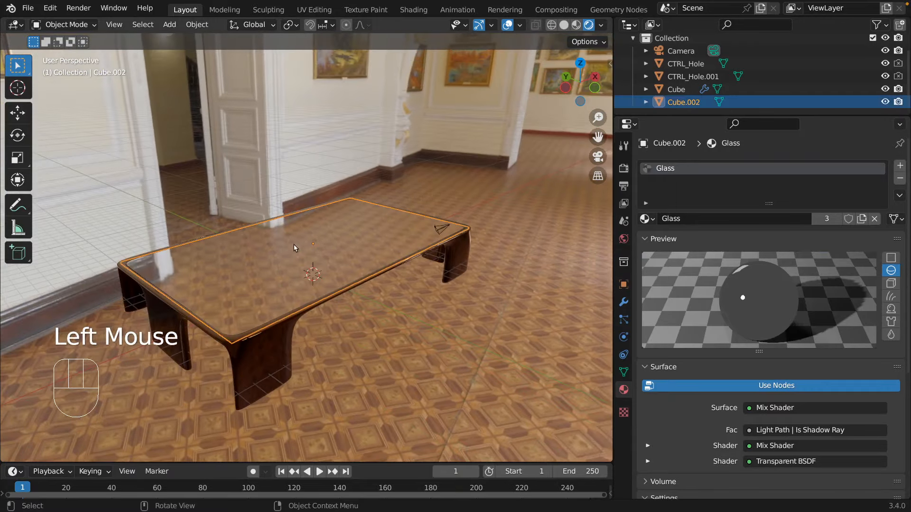
{"action": "middle_click_drag", "start_coordinate": [373, 386], "coordinate": [504, 322]}
{"action": "scroll", "coordinate": [373, 273], "scroll_direction": "down", "scroll_amount": 1}
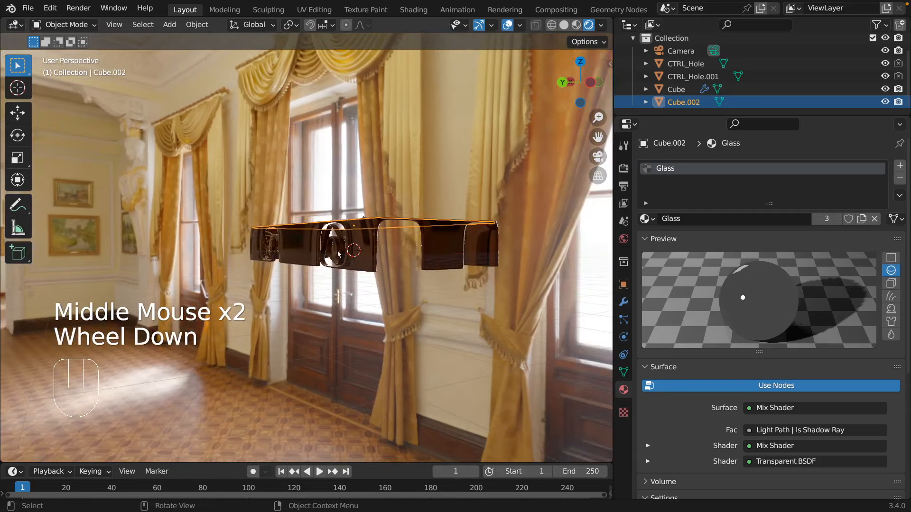
{"action": "scroll", "coordinate": [441, 265], "scroll_direction": "up", "scroll_amount": 3}
{"action": "middle_click_drag", "start_coordinate": [495, 279], "coordinate": [523, 214]}
Change the render engine to Cycles and check the glass tabletop in the rendered viewport
{"action": "left_click", "coordinate": [624, 169]}
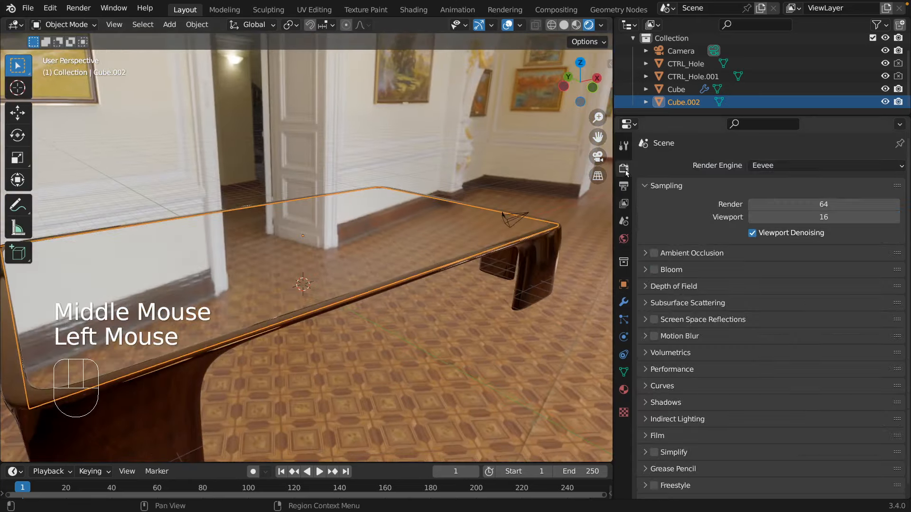
{"action": "scroll", "coordinate": [768, 170], "scroll_direction": "up", "scroll_amount": 2}
{"action": "left_click", "coordinate": [774, 165]}
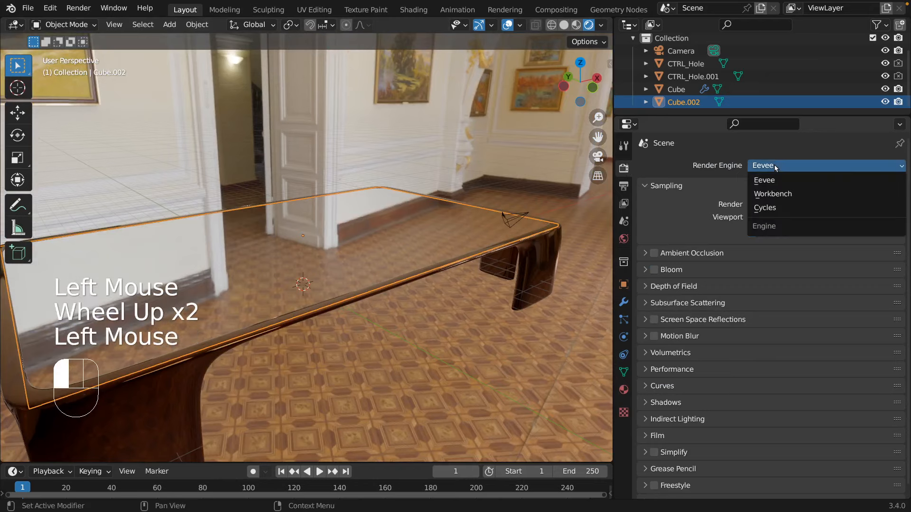
{"action": "left_click", "coordinate": [765, 207]}
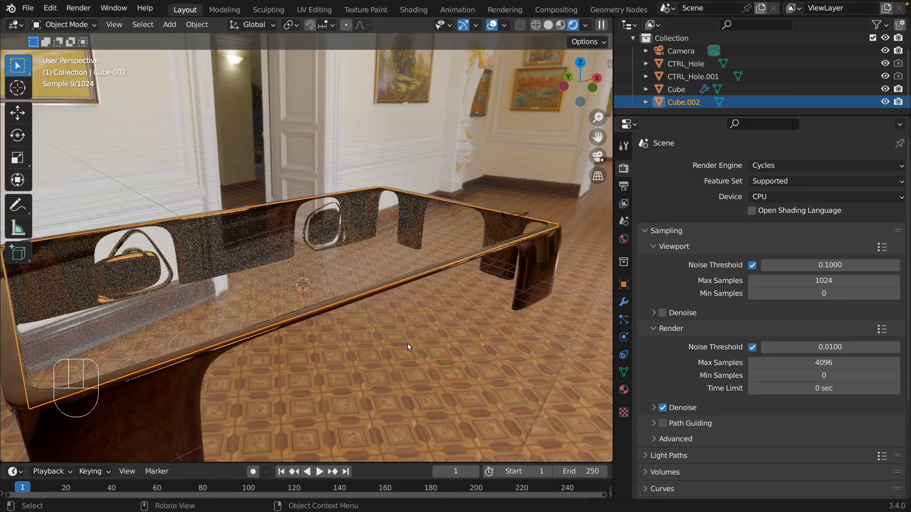
{"action": "scroll", "coordinate": [407, 348], "scroll_direction": "down", "scroll_amount": 1}
{"action": "scroll", "coordinate": [407, 348], "scroll_direction": "down", "scroll_amount": 1}
{"action": "scroll", "coordinate": [399, 347], "scroll_direction": "up", "scroll_amount": 1}
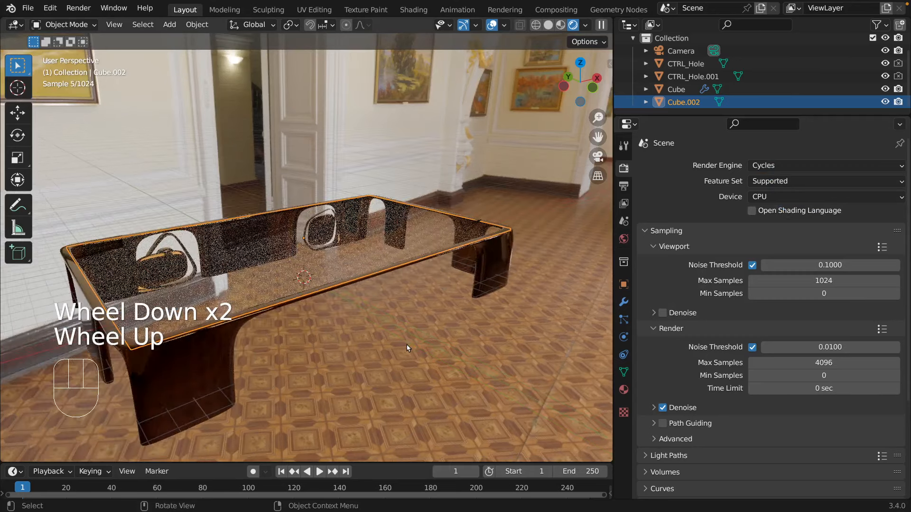
{"action": "middle_click_drag", "start_coordinate": [388, 346], "coordinate": [361, 326]}
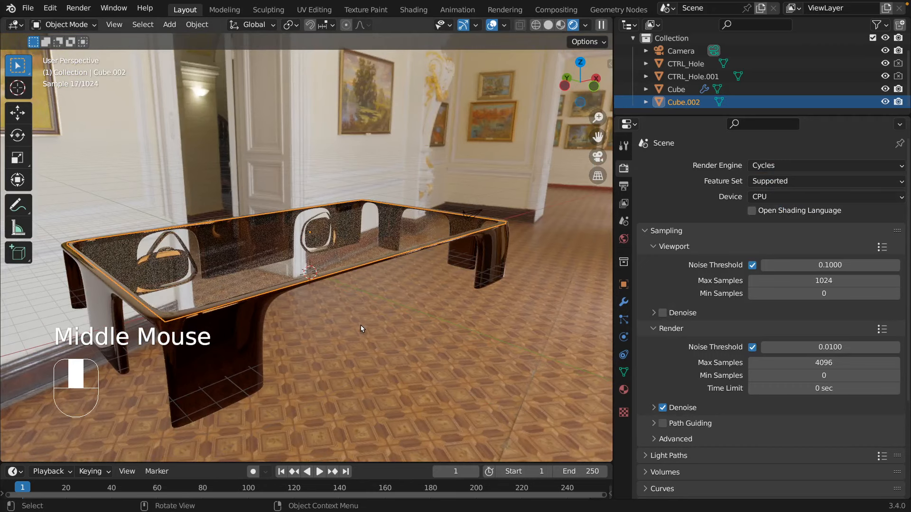
Show the preview of the tabletop's Glass material and deselect the tabletop
{"action": "scroll", "coordinate": [361, 326], "scroll_direction": "down", "scroll_amount": 1}
{"action": "scroll", "coordinate": [360, 327], "scroll_direction": "up", "scroll_amount": 2}
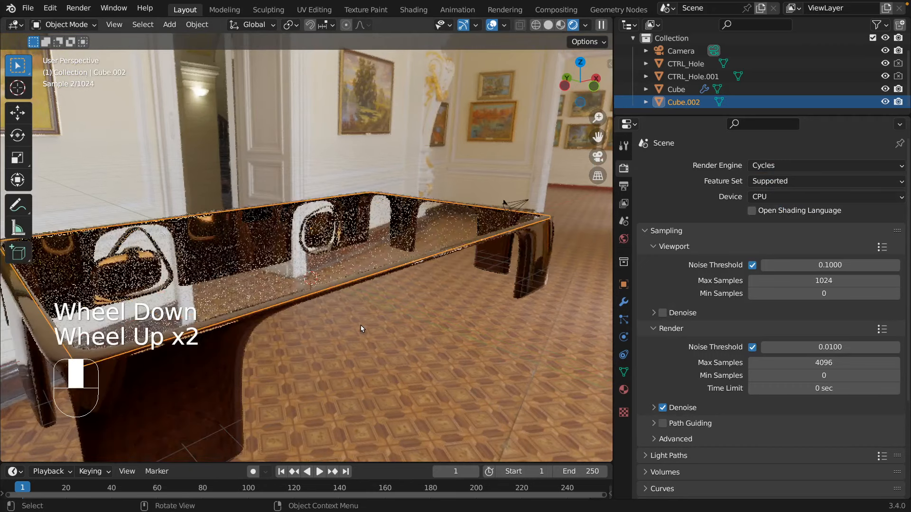
{"action": "scroll", "coordinate": [360, 326], "scroll_direction": "down", "scroll_amount": 1}
{"action": "mouse_move", "coordinate": [361, 326]}
{"action": "middle_mouse_down"}
{"action": "mouse_move", "coordinate": [441, 319]}
{"action": "mouse_move", "coordinate": [365, 326]}
{"action": "middle_mouse_up"}
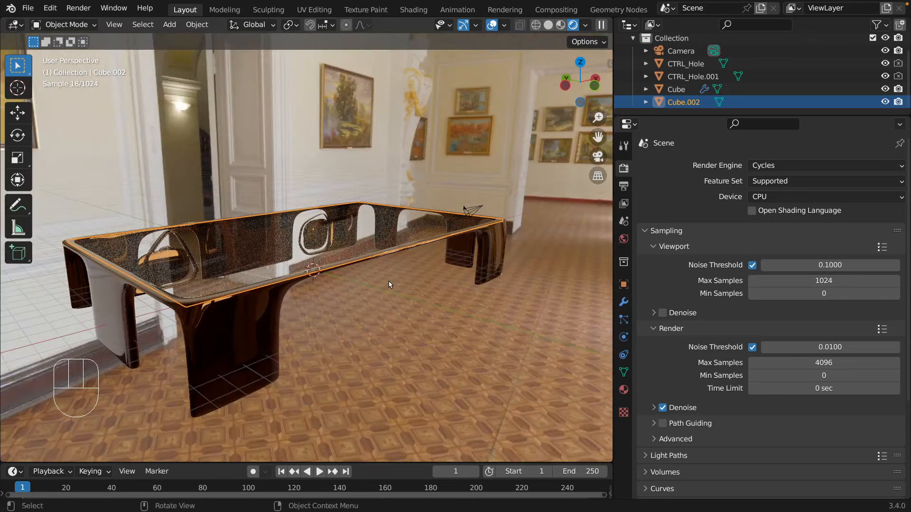
{"action": "left_click", "coordinate": [313, 263]}
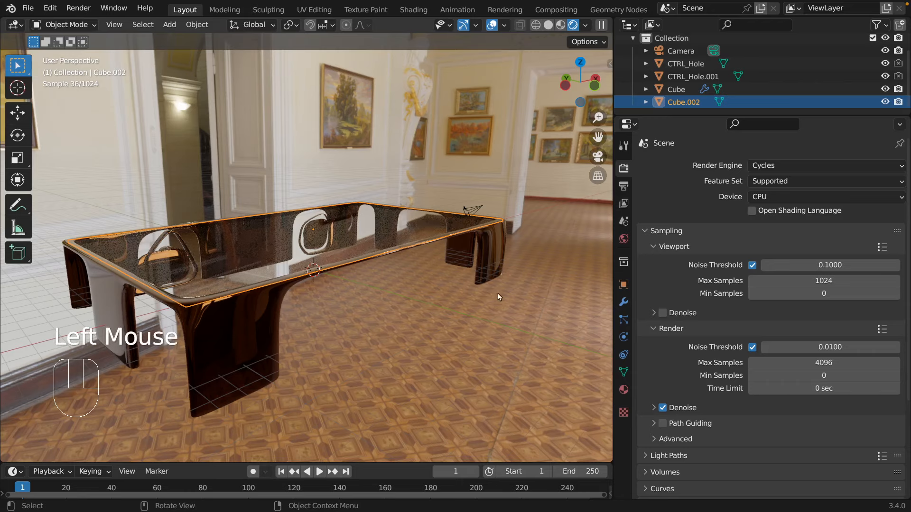
{"action": "middle_click_drag", "start_coordinate": [259, 259], "coordinate": [372, 323]}
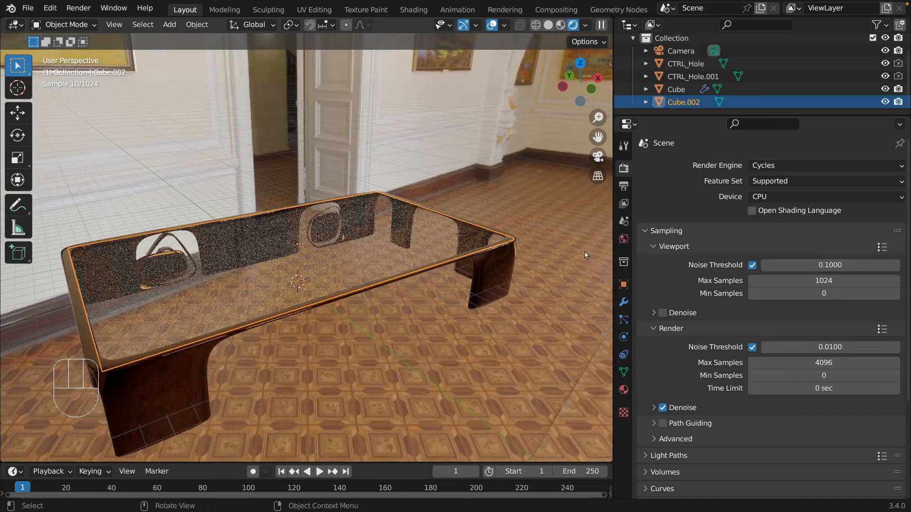
{"action": "left_click", "coordinate": [624, 389]}
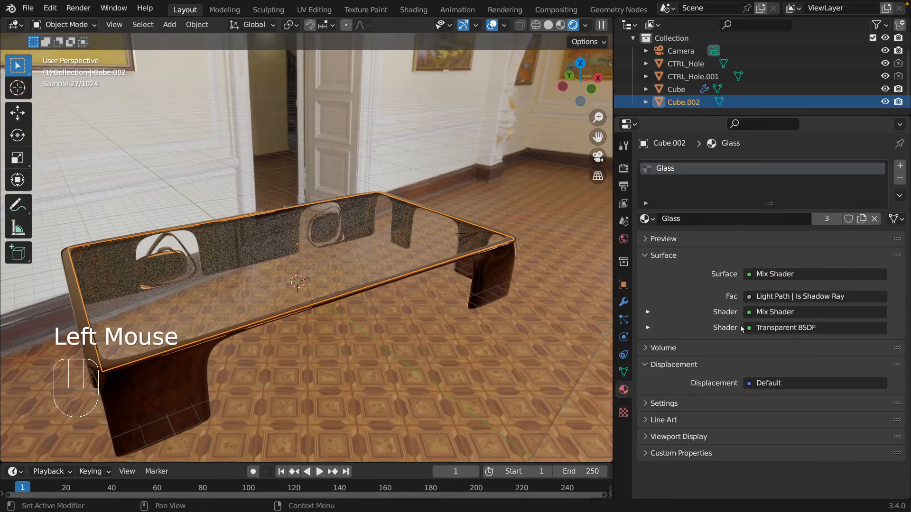
{"action": "scroll", "coordinate": [752, 287], "scroll_direction": "up", "scroll_amount": 2}
{"action": "scroll", "coordinate": [722, 283], "scroll_direction": "down", "scroll_amount": 3}
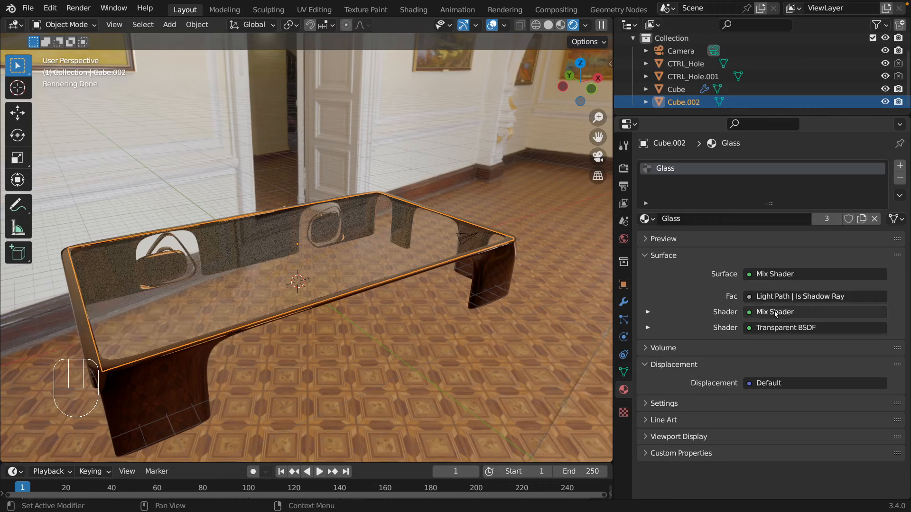
{"action": "left_click", "coordinate": [647, 240]}
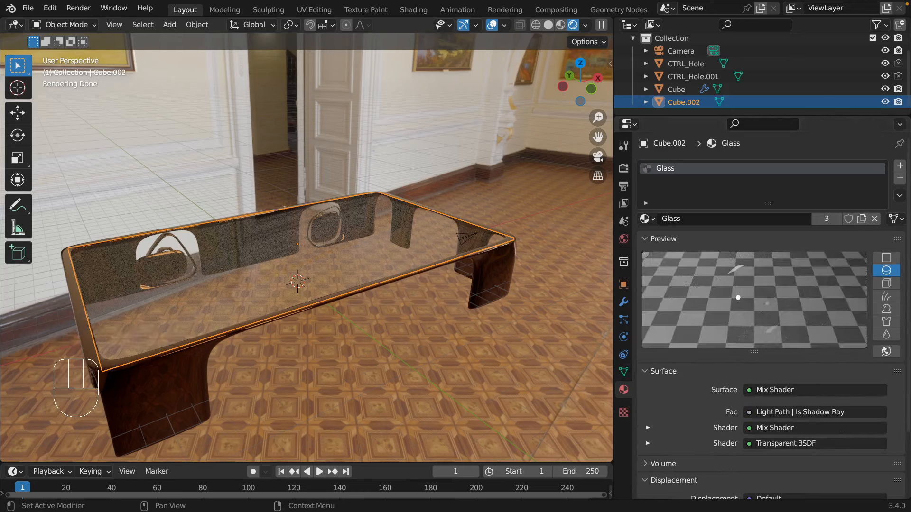
{"action": "key", "text": "alt+a"}
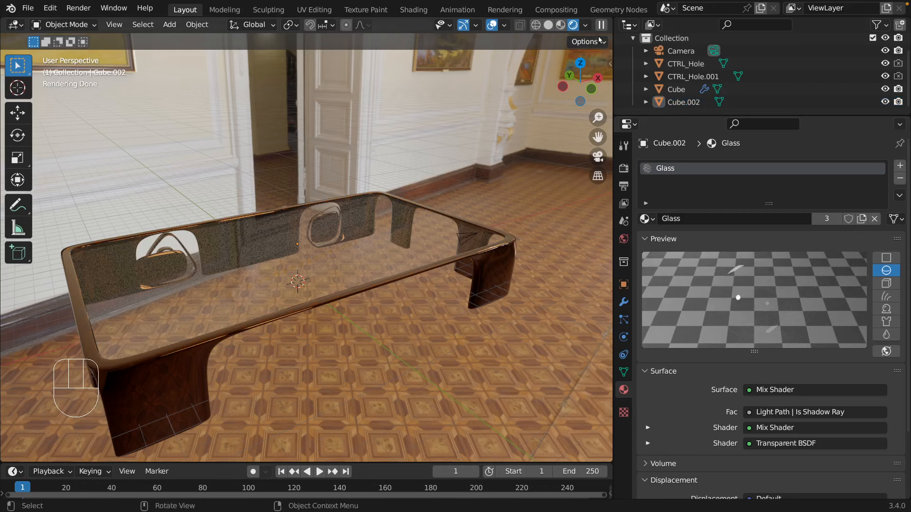
Split the 3D viewport vertically, turn the new area into a Shader Editor and collapse its sidebar
{"action": "left_click", "coordinate": [611, 17]}
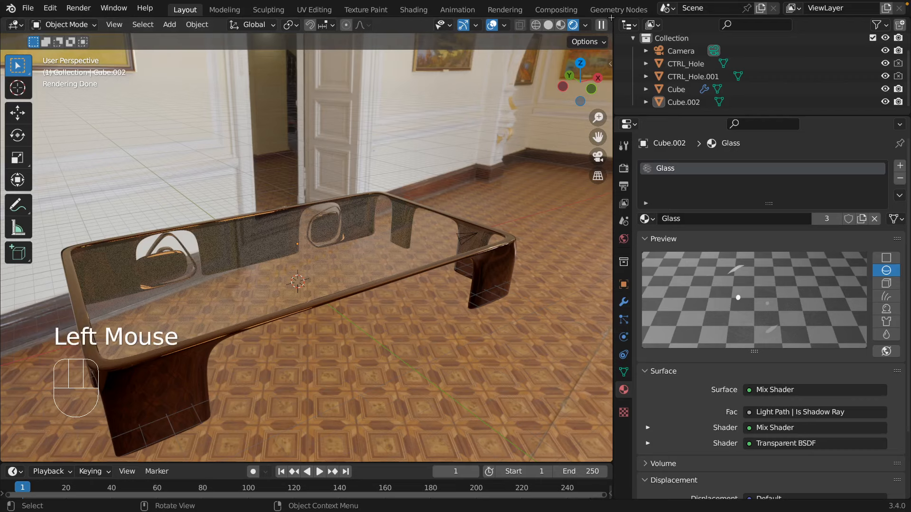
{"action": "left_click_drag", "start_coordinate": [612, 18], "coordinate": [336, 64]}
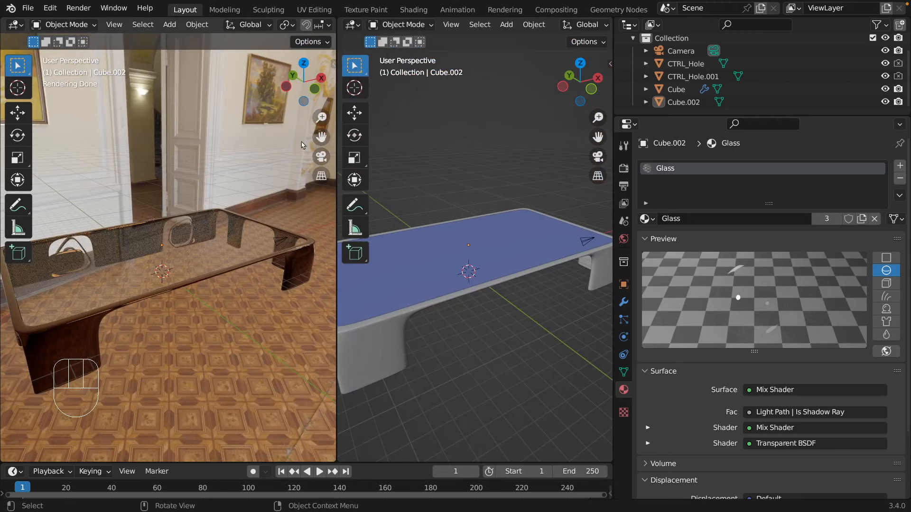
{"action": "left_click", "coordinate": [354, 26]}
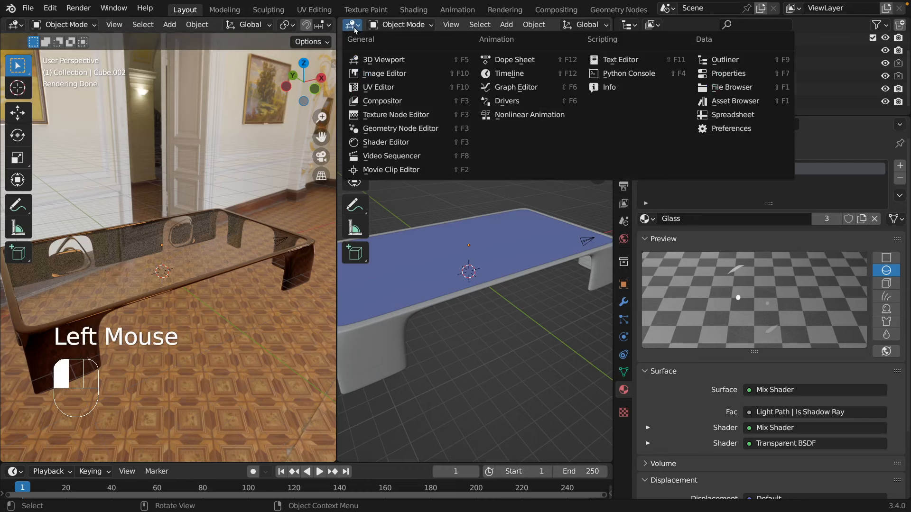
{"action": "left_click", "coordinate": [390, 151]}
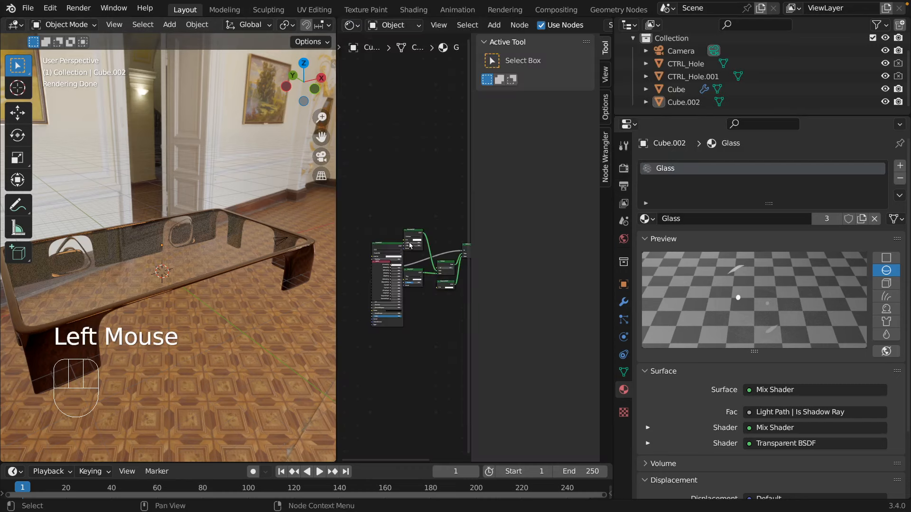
{"action": "scroll", "coordinate": [410, 246], "scroll_direction": "up", "scroll_amount": 2}
{"action": "left_click_drag", "start_coordinate": [469, 211], "coordinate": [611, 212]}
Examine the Glass material's node network, including the Refraction, Glossy, Transparent and Mix Shader nodes, alongside the rendered table
{"action": "scroll", "coordinate": [538, 172], "scroll_direction": "down", "scroll_amount": 2}
{"action": "scroll", "coordinate": [538, 172], "scroll_direction": "up", "scroll_amount": 6}
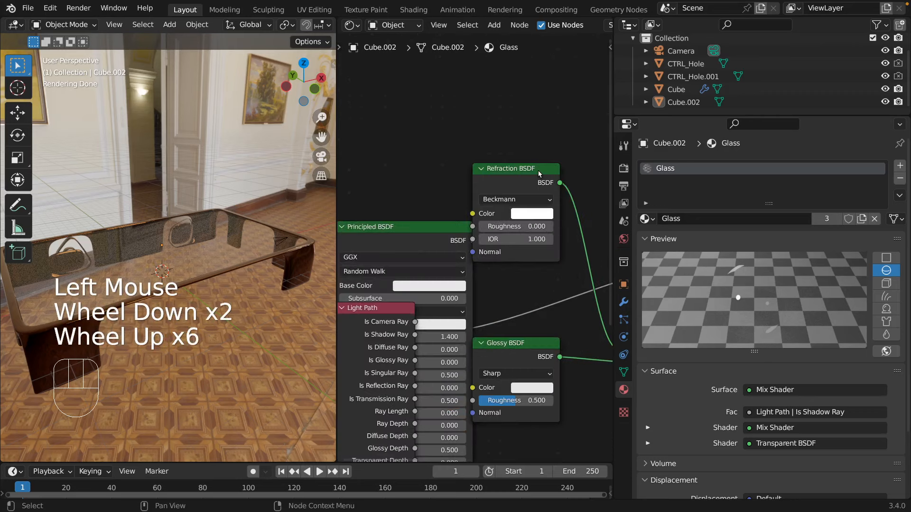
{"action": "scroll", "coordinate": [591, 221], "scroll_direction": "down", "scroll_amount": 2}
{"action": "middle_click_drag", "start_coordinate": [592, 222], "coordinate": [458, 156]}
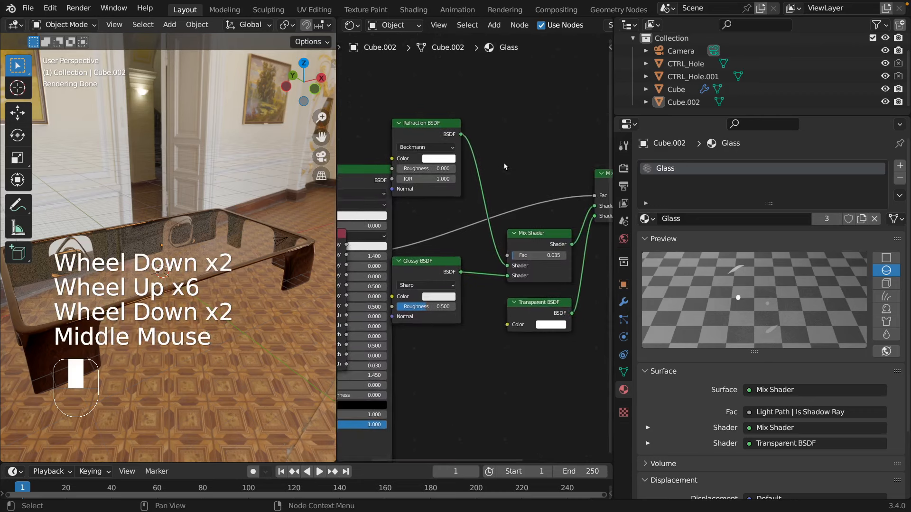
{"action": "scroll", "coordinate": [505, 166], "scroll_direction": "down", "scroll_amount": 1}
{"action": "scroll", "coordinate": [505, 166], "scroll_direction": "up", "scroll_amount": 1}
{"action": "scroll", "coordinate": [476, 251], "scroll_direction": "up", "scroll_amount": 1}
{"action": "scroll", "coordinate": [476, 262], "scroll_direction": "down", "scroll_amount": 4}
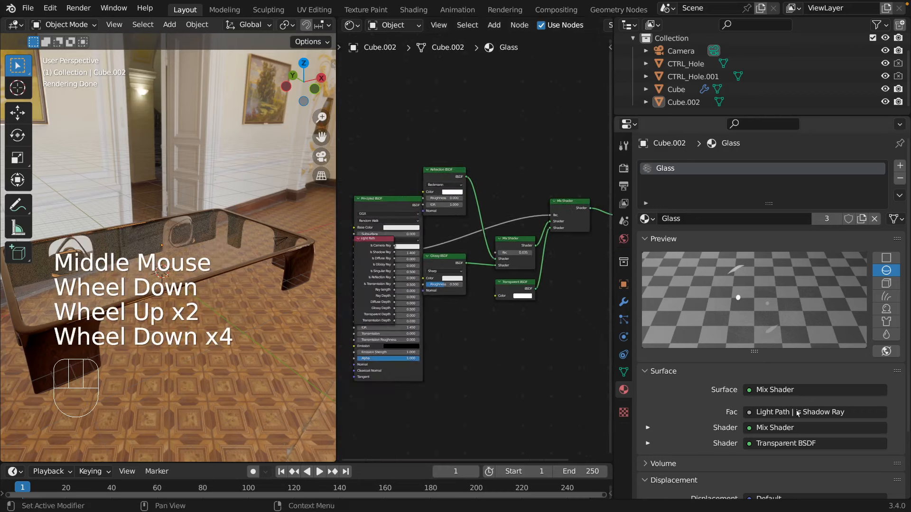
{"action": "middle_click_drag", "start_coordinate": [589, 225], "coordinate": [353, 242]}
{"action": "scroll", "coordinate": [549, 267], "scroll_direction": "up", "scroll_amount": 1}
{"action": "scroll", "coordinate": [548, 264], "scroll_direction": "down", "scroll_amount": 3}
{"action": "scroll", "coordinate": [547, 263], "scroll_direction": "up", "scroll_amount": 2}
{"action": "scroll", "coordinate": [545, 259], "scroll_direction": "up", "scroll_amount": 2}
{"action": "scroll", "coordinate": [199, 285], "scroll_direction": "up", "scroll_amount": 2}
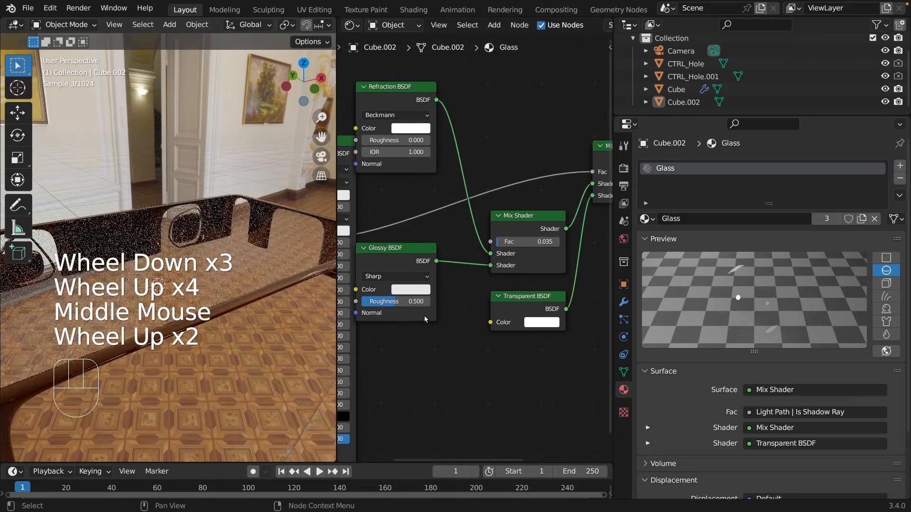
{"action": "scroll", "coordinate": [466, 222], "scroll_direction": "down", "scroll_amount": 1}
{"action": "scroll", "coordinate": [194, 291], "scroll_direction": "down", "scroll_amount": 3}
{"action": "scroll", "coordinate": [193, 290], "scroll_direction": "up", "scroll_amount": 2}
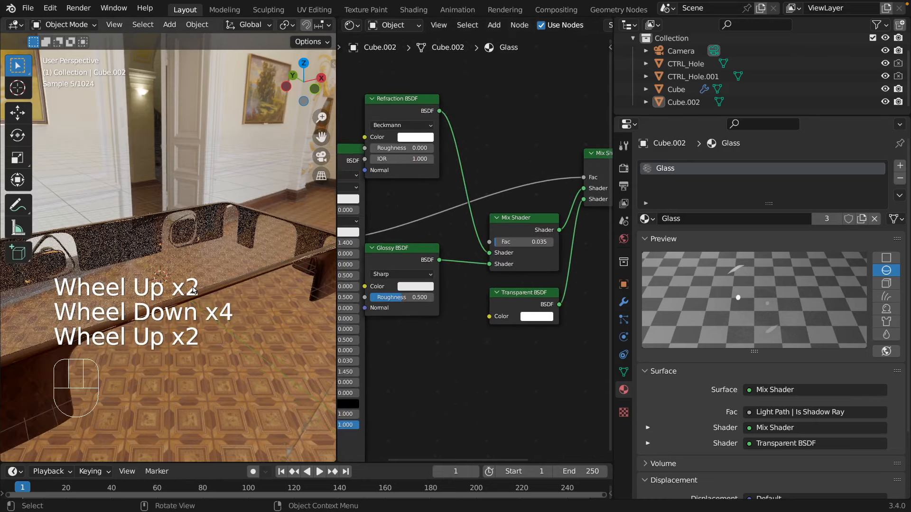
{"action": "scroll", "coordinate": [194, 290], "scroll_direction": "down", "scroll_amount": 1}
{"action": "left_click", "coordinate": [404, 342]}
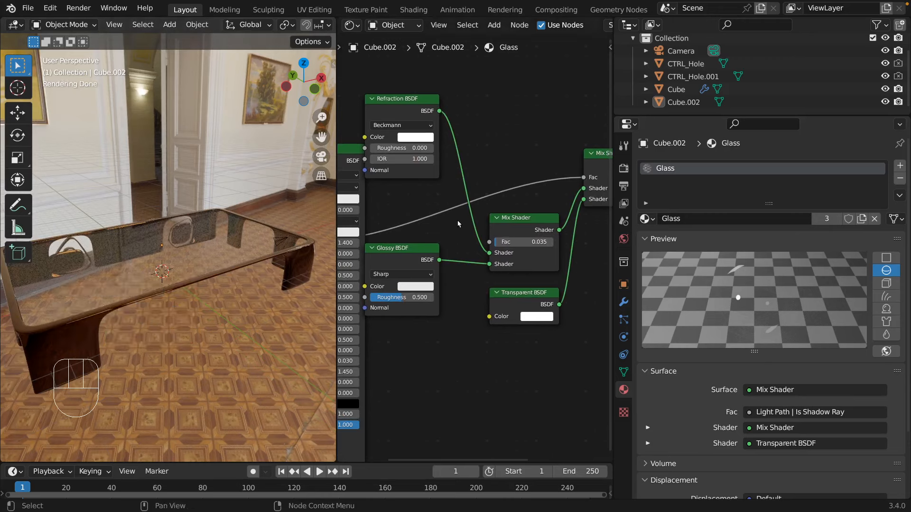
Tint the Refraction BSDF color amber brown with hue 0.095, saturation 0.782 and value 0.661, and check the rendered tabletop
{"action": "left_click", "coordinate": [413, 140]}
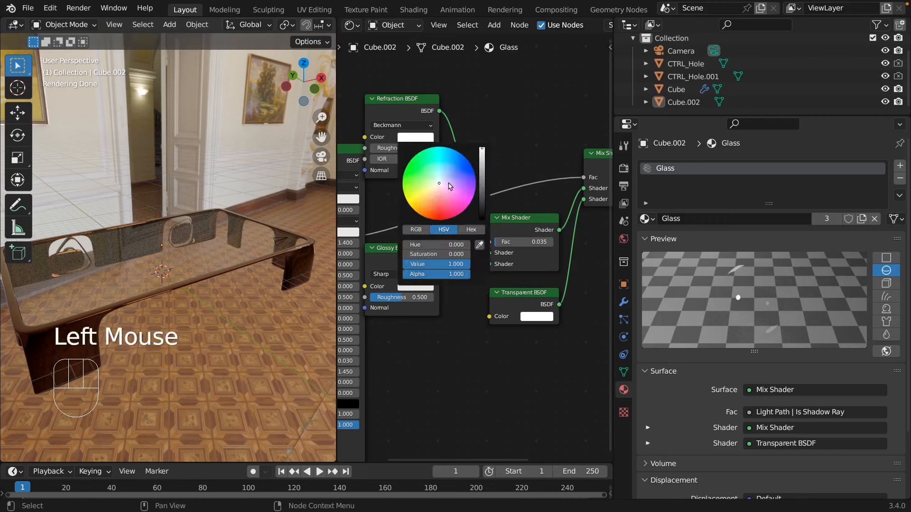
{"action": "left_click_drag", "start_coordinate": [441, 187], "coordinate": [427, 197]}
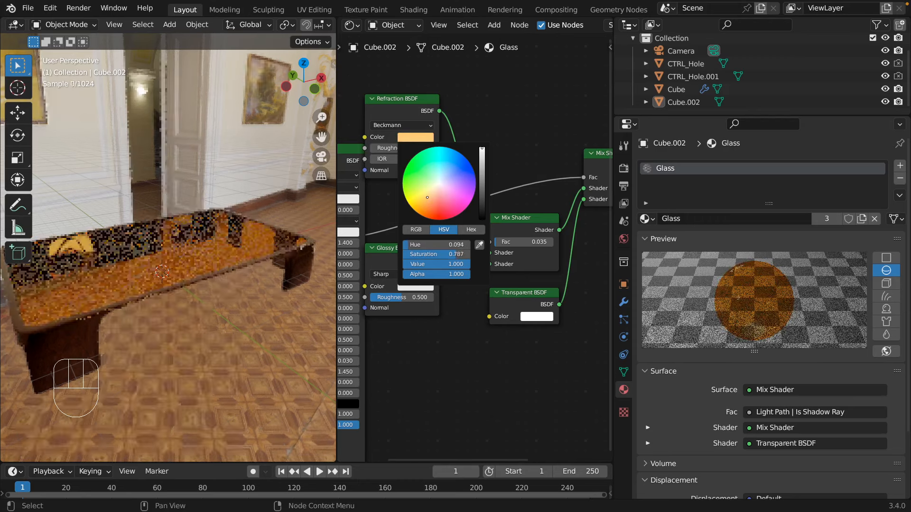
{"action": "left_click_drag", "start_coordinate": [482, 155], "coordinate": [482, 159]}
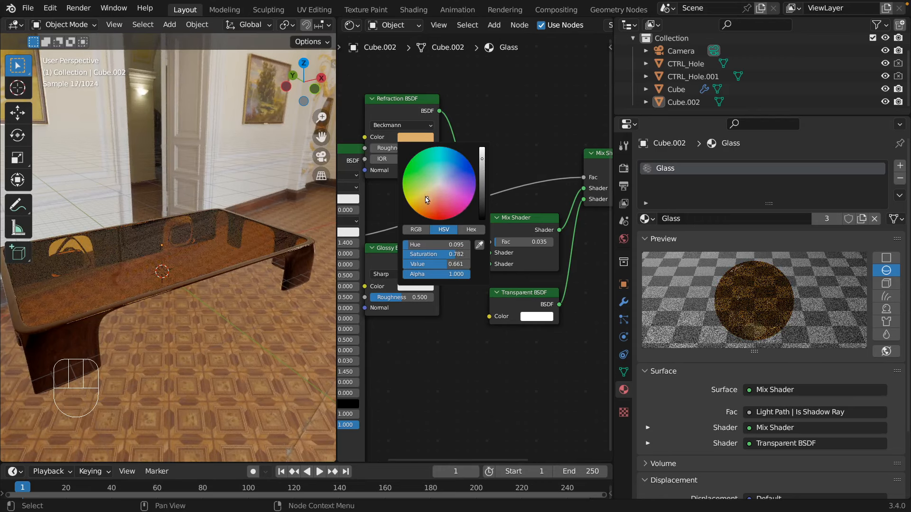
{"action": "left_click", "coordinate": [215, 312]}
{"action": "middle_click_drag", "start_coordinate": [215, 312], "coordinate": [280, 312]}
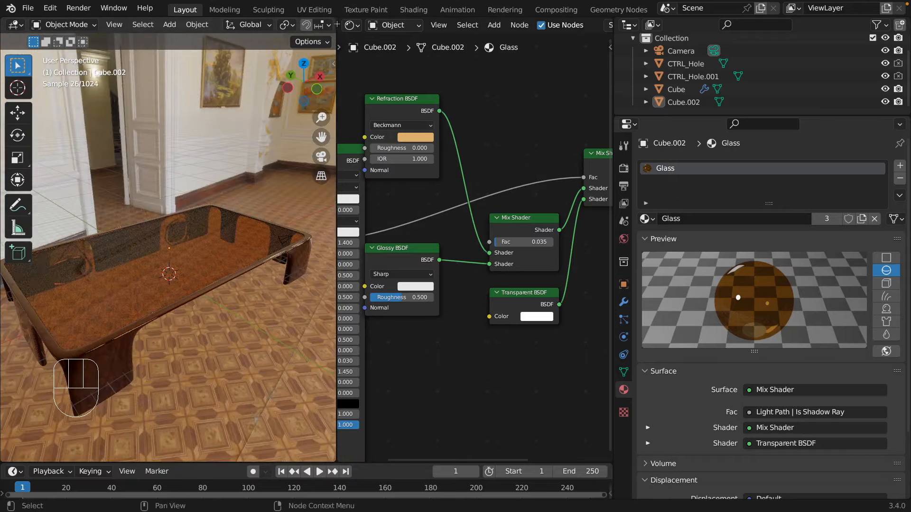
{"action": "left_click_drag", "start_coordinate": [336, 21], "coordinate": [383, 24]}
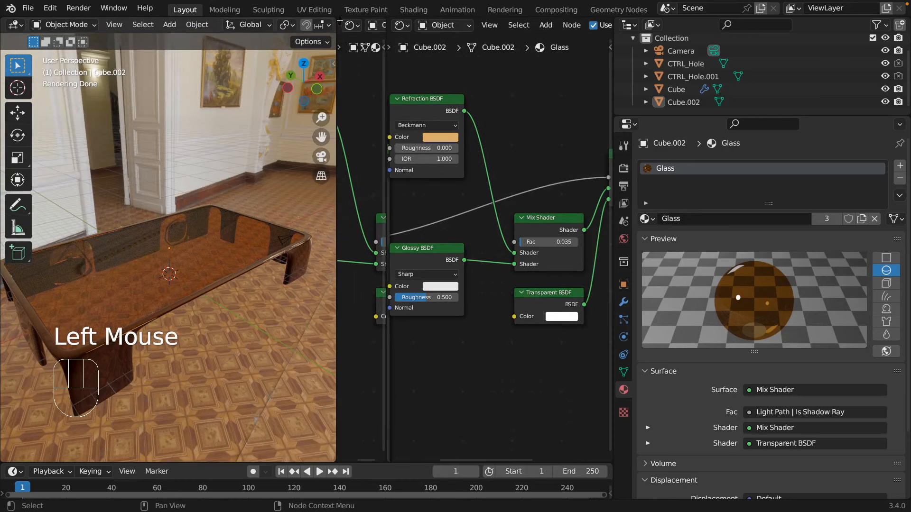
{"action": "right_click", "coordinate": [339, 24]}
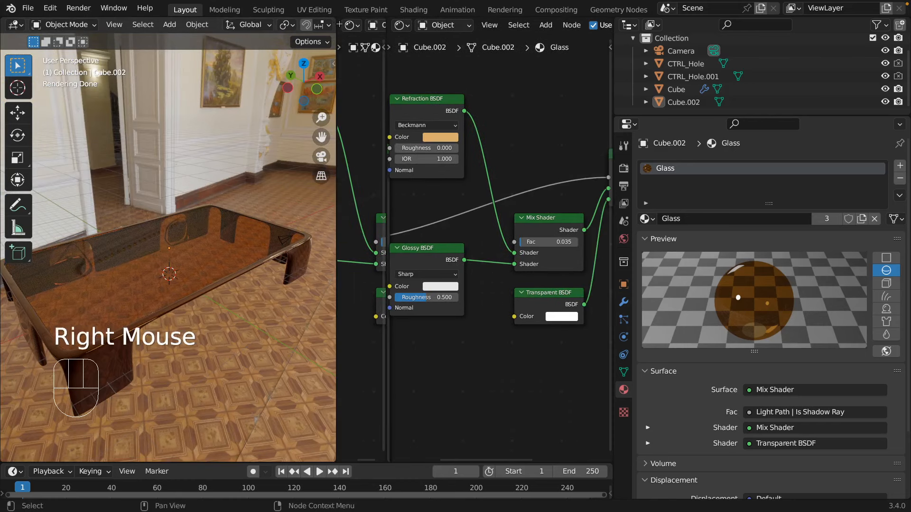
{"action": "right_click", "coordinate": [363, 36]}
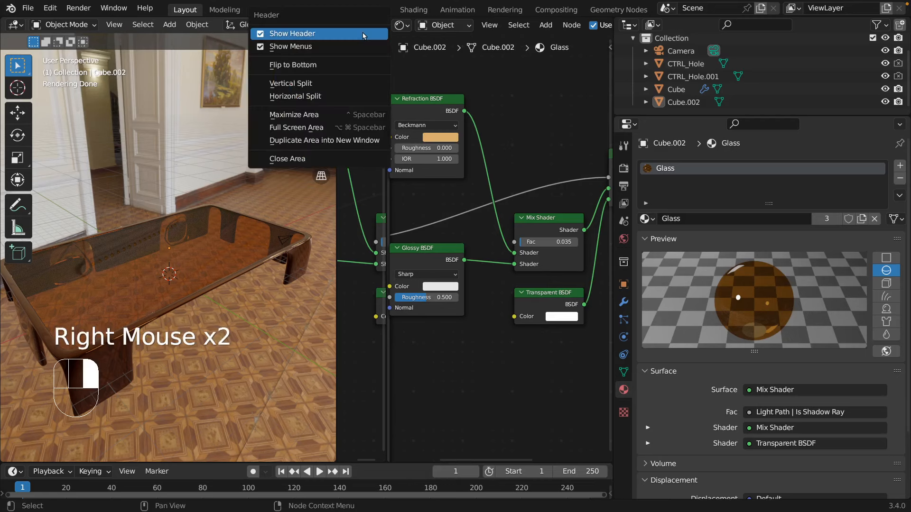
{"action": "left_click", "coordinate": [322, 157]}
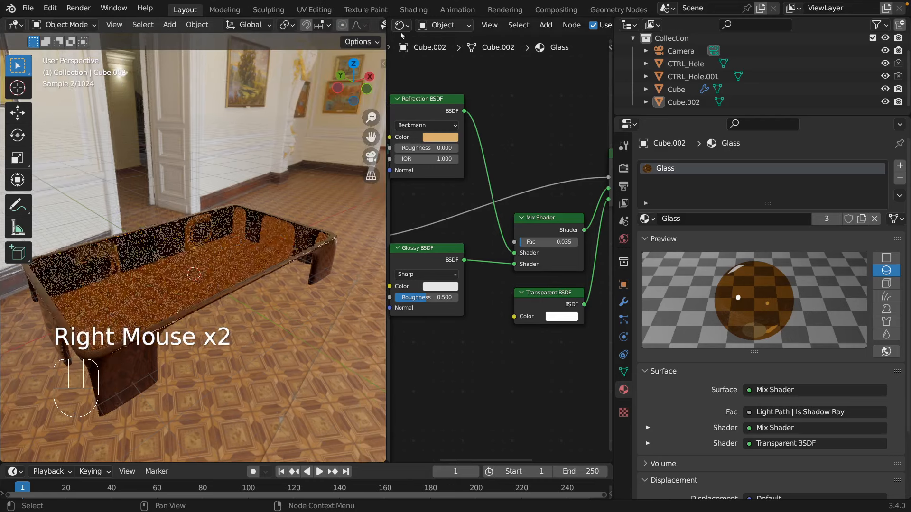
Close the Shader Editor area so the rendered 3D viewport takes up its space
{"action": "right_click", "coordinate": [475, 30]}
{"action": "left_click", "coordinate": [428, 158]}
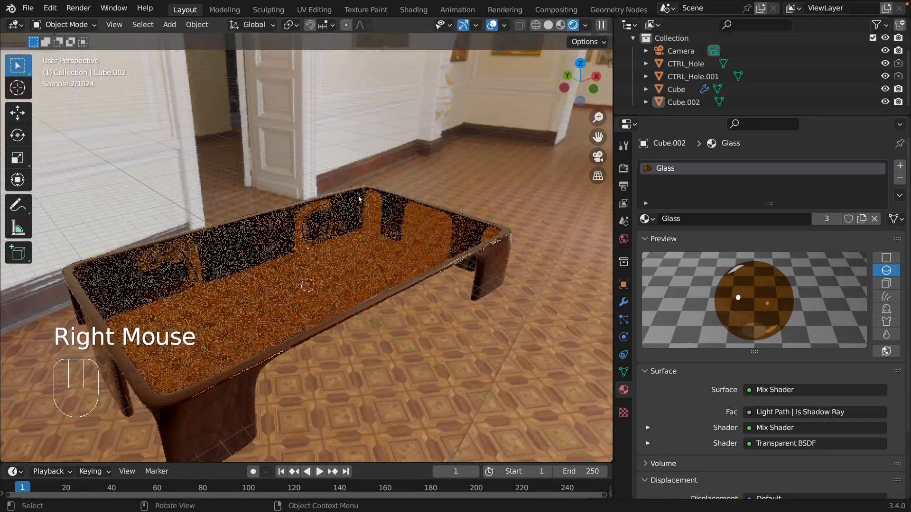